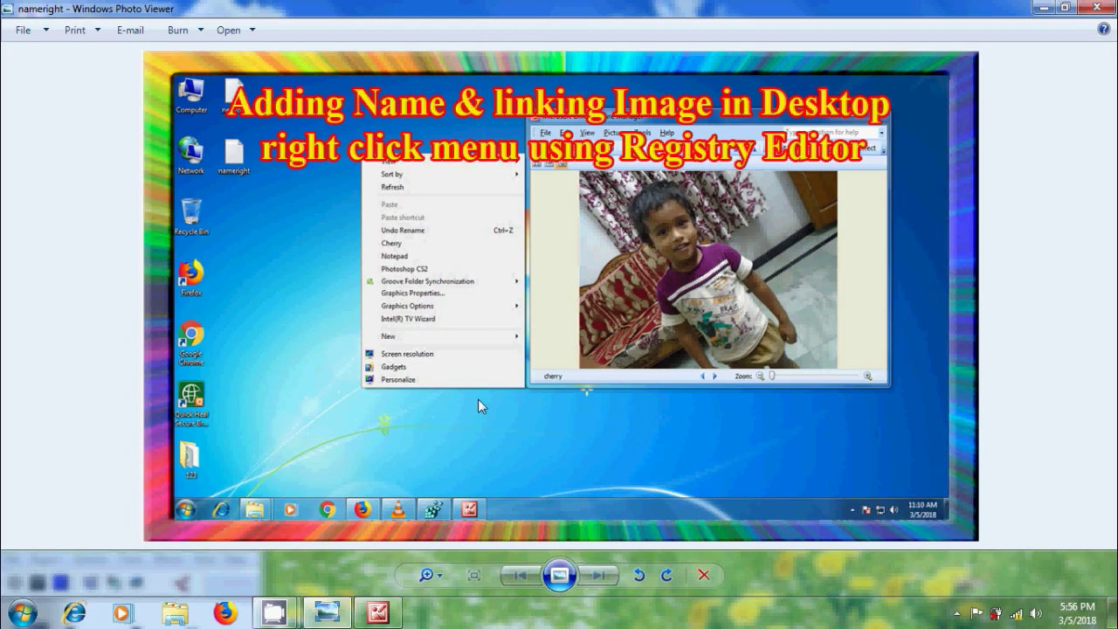
# Launch the Registry Editor by running regedit.
pyautogui.press('super+r')
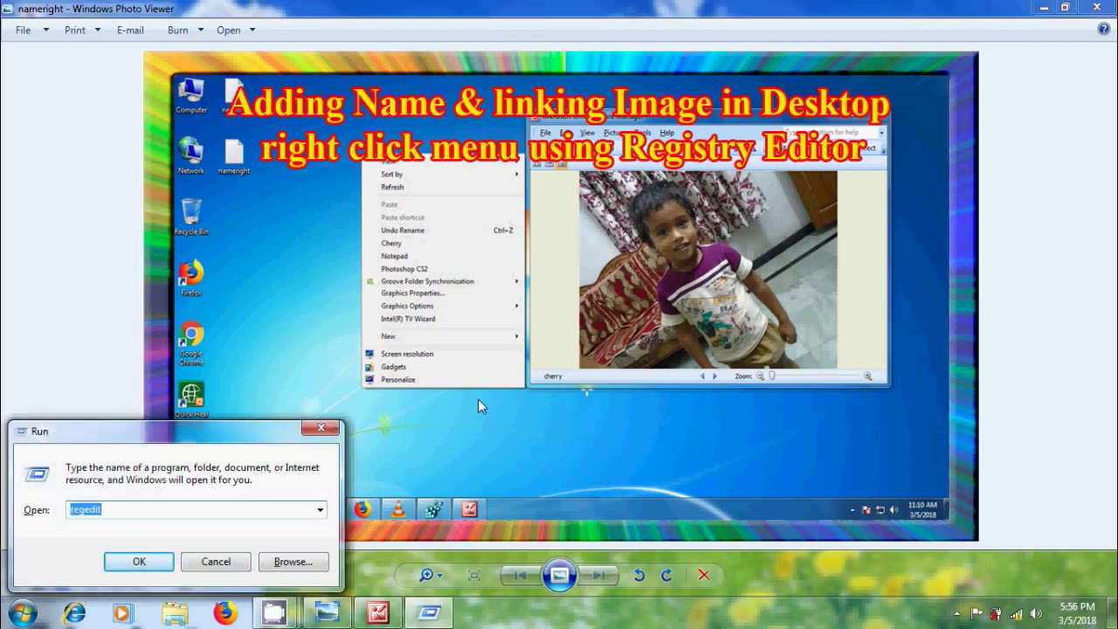
pyautogui.write('regedit')
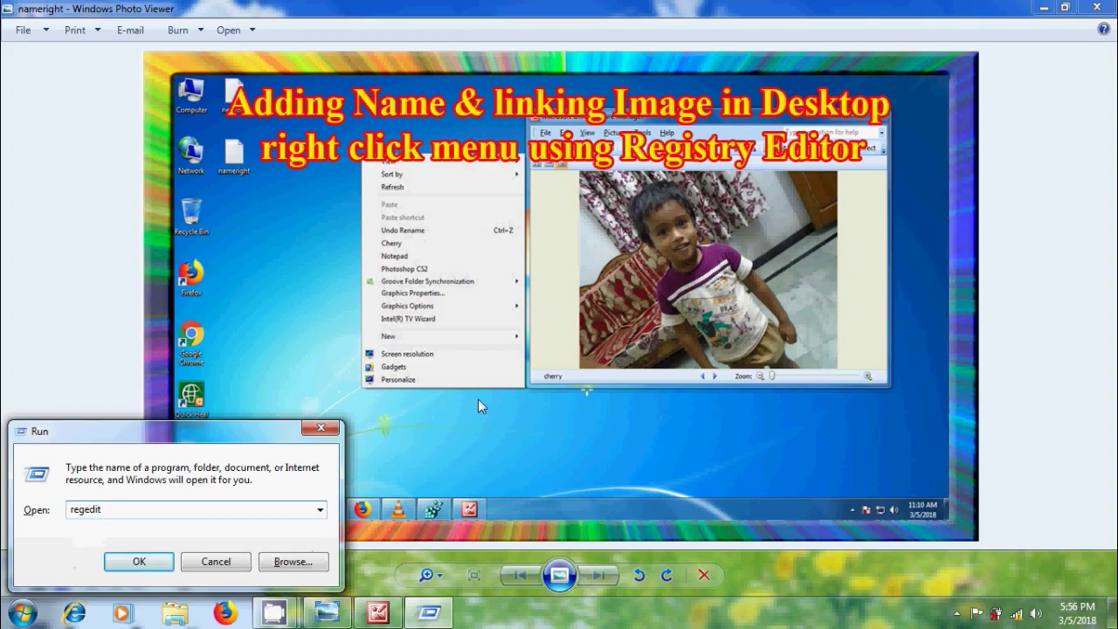
pyautogui.press('Return')
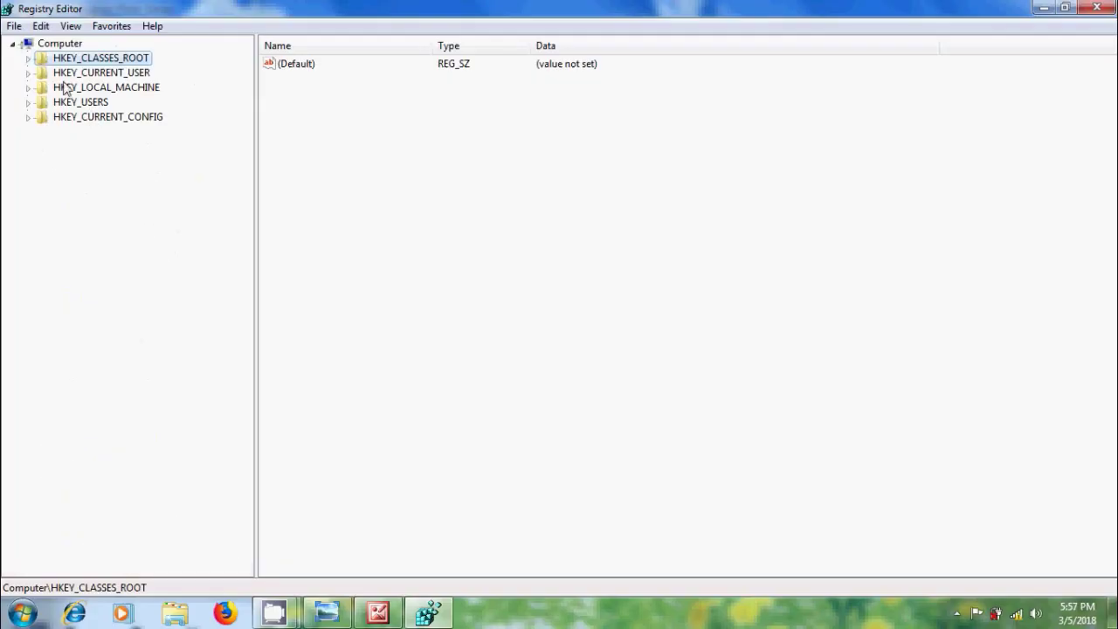
# Expand HKEY_CLASSES_ROOT\Directory\Background in the registry tree and select its shell key.
pyautogui.click(29, 62)
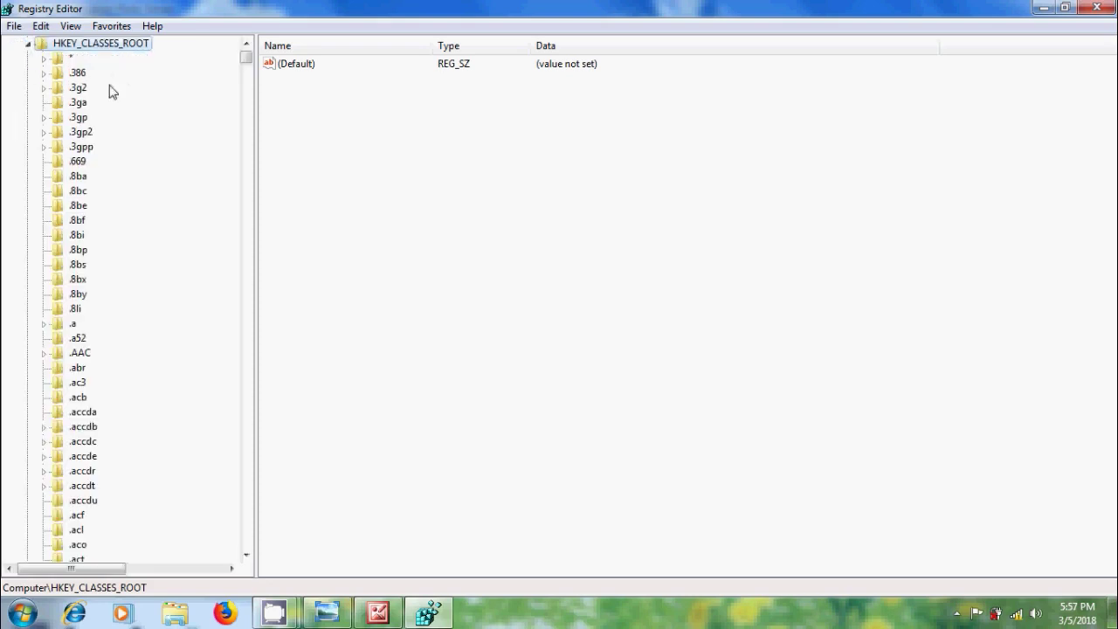
pyautogui.scroll(-5, 248, 65)
pyautogui.moveTo(247, 66); pyautogui.dragTo(253, 171)
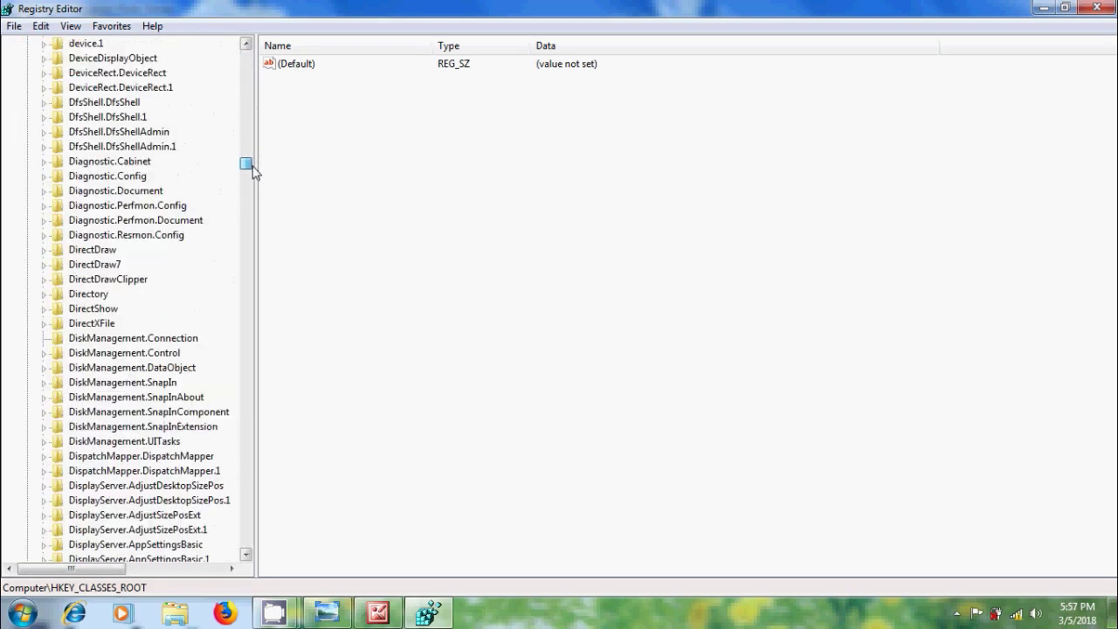
pyautogui.click(86, 295)
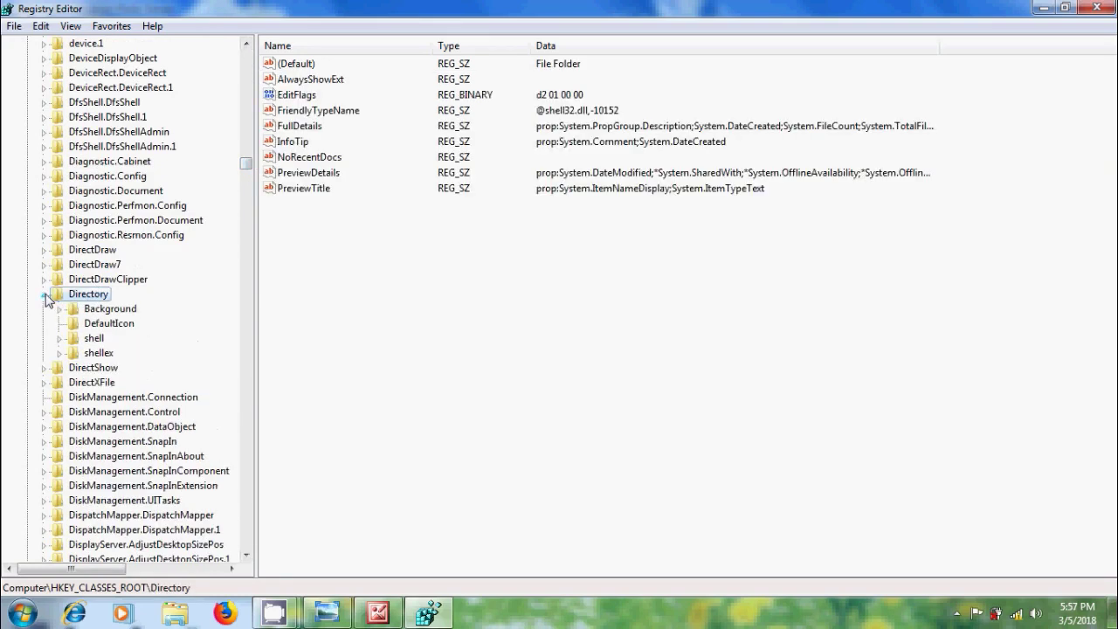
pyautogui.click(44, 295)
pyautogui.click(58, 309)
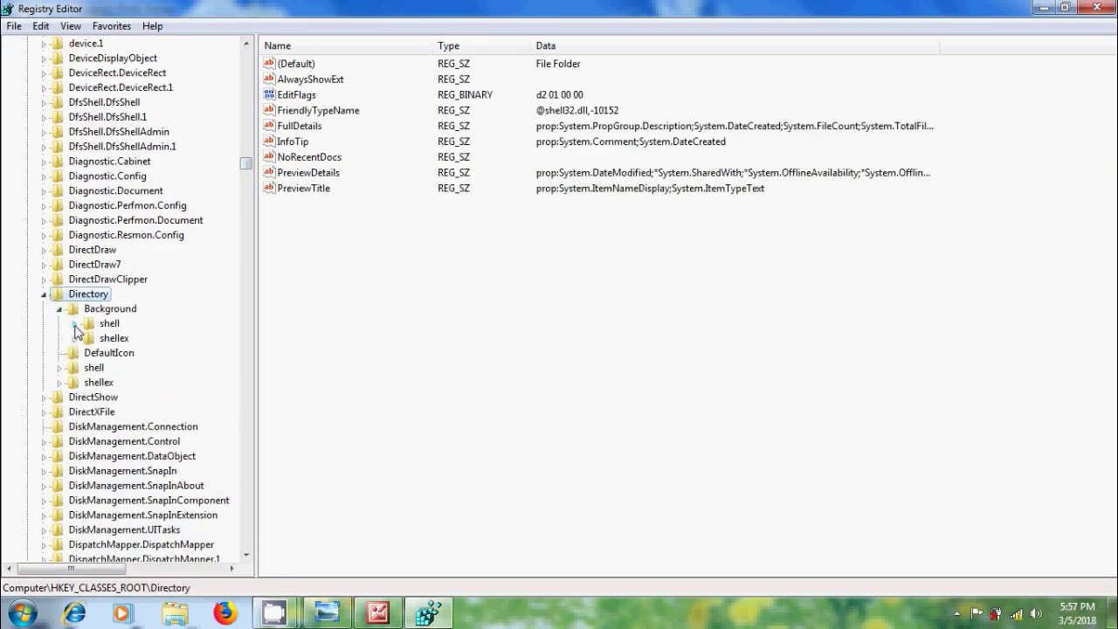
pyautogui.click(74, 324)
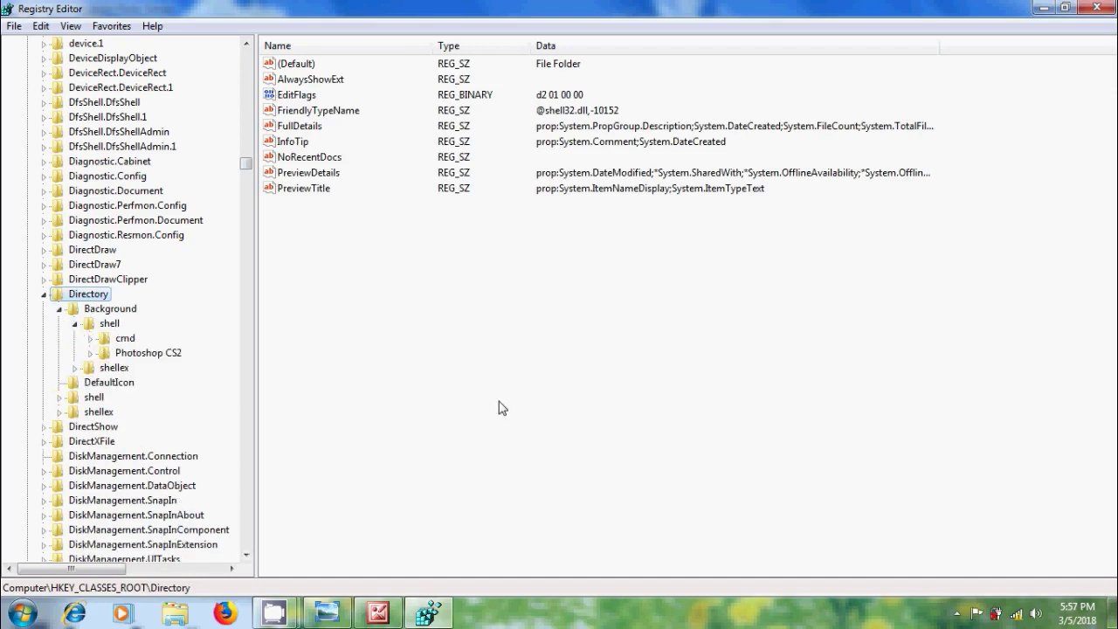
pyautogui.click(110, 324)
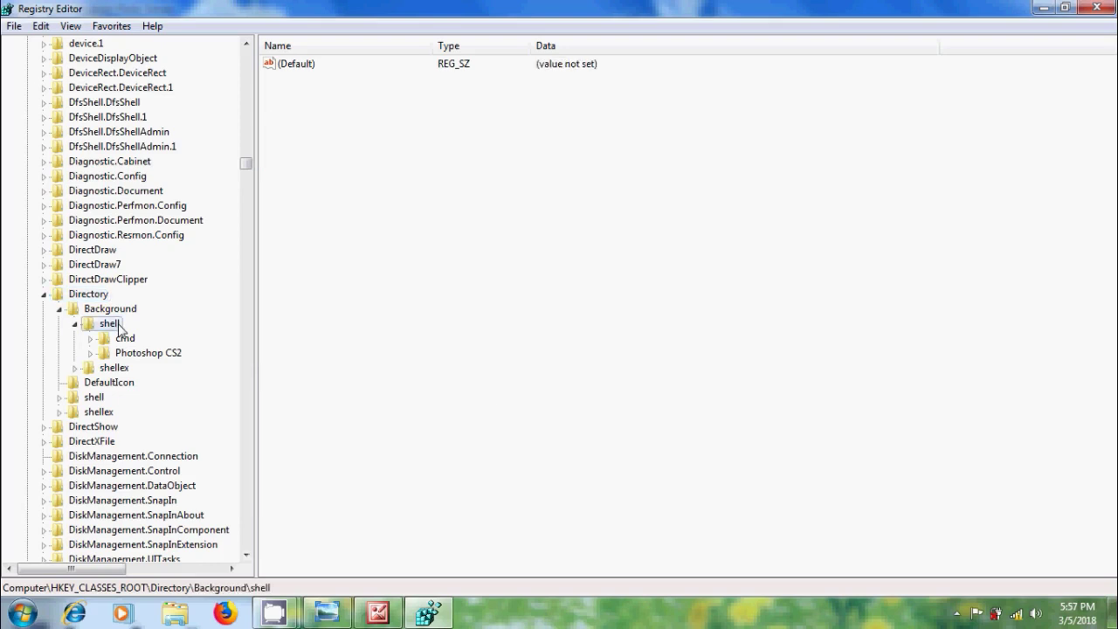
# Create a new key named Cherry under Directory\Background\shell.
pyautogui.rightClick(119, 328)
pyautogui.moveTo(242, 353)
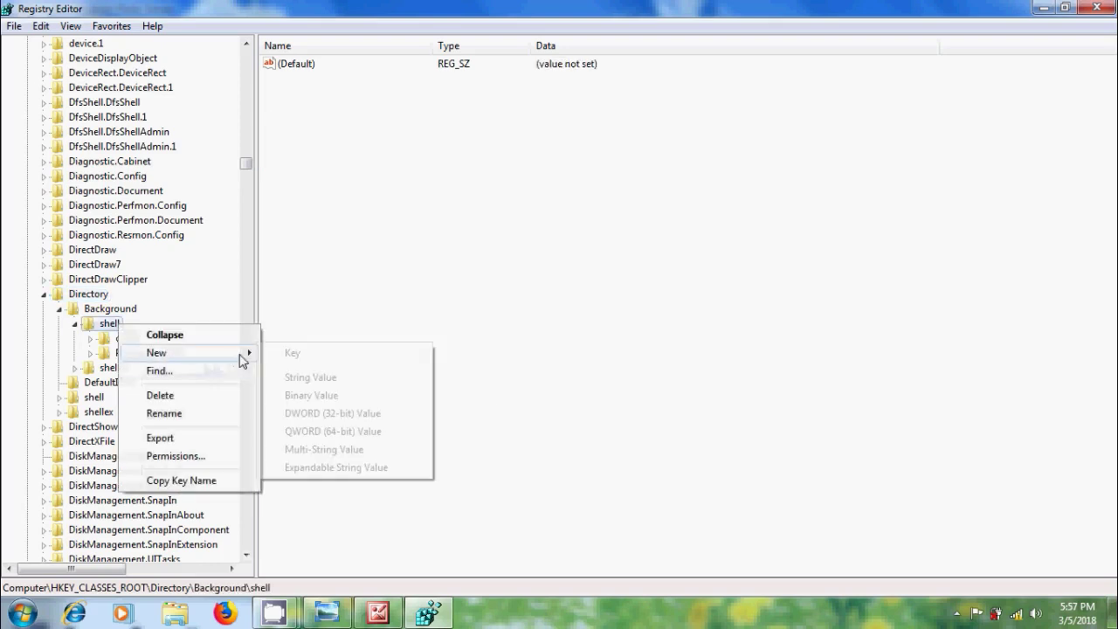
pyautogui.click(294, 355)
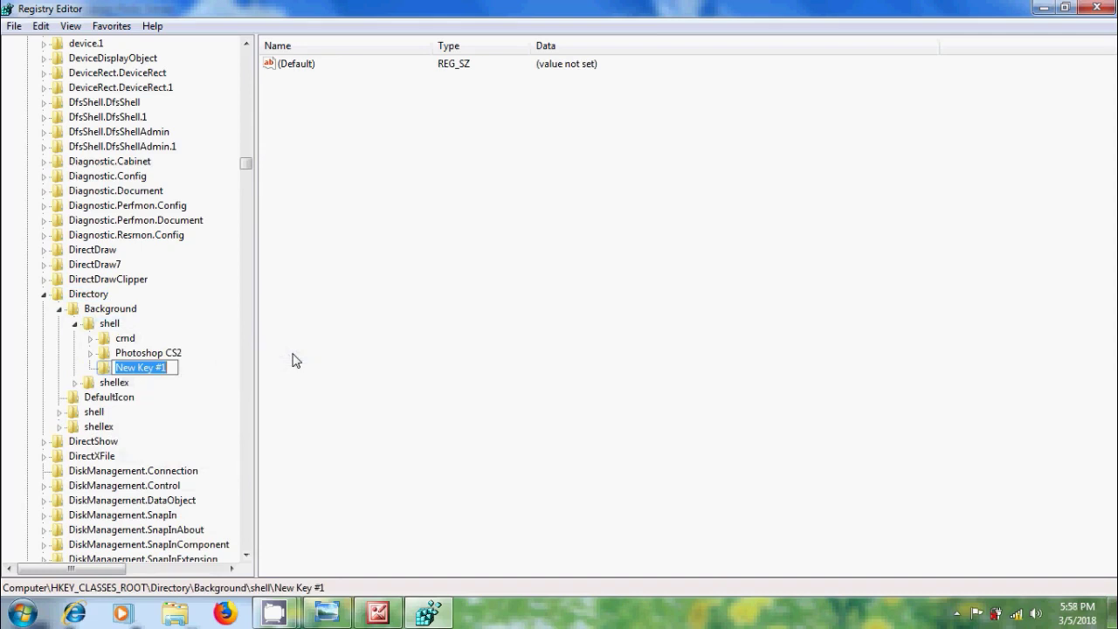
pyautogui.write('Cherry')
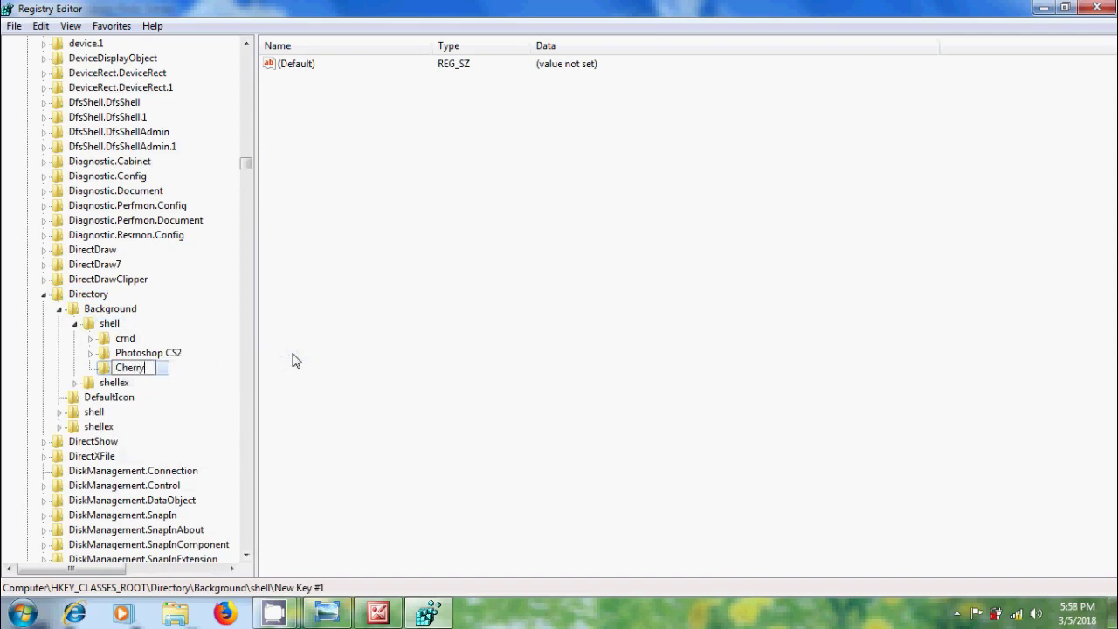
pyautogui.press('Return')
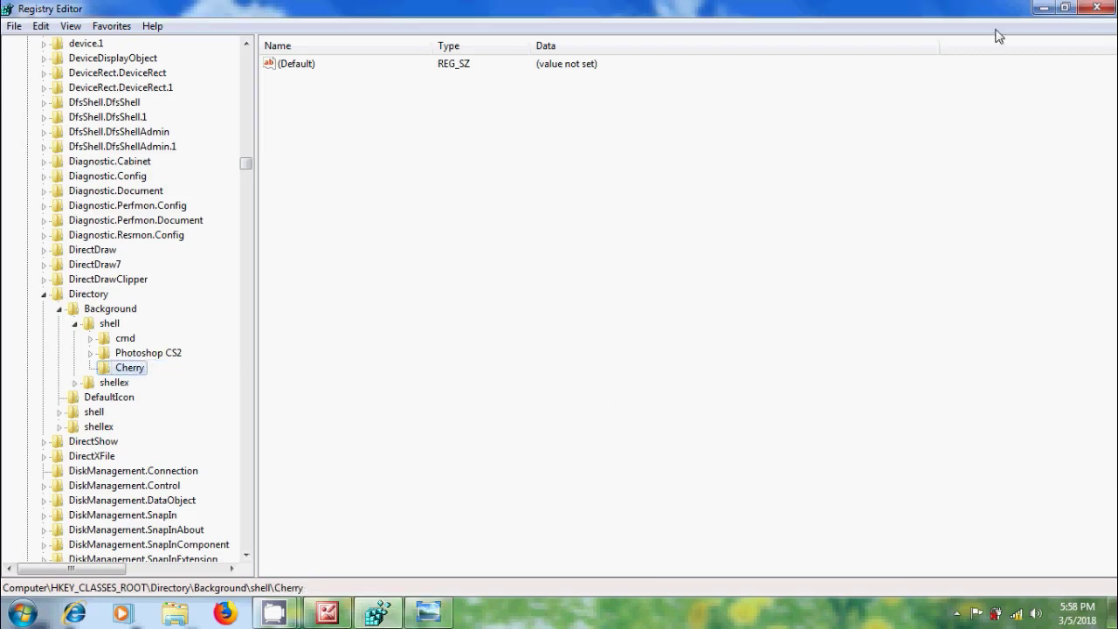
# Try the Cherry entry in the desktop's context menu, then view the cherry picture in Microsoft Office Picture Manager.
pyautogui.click(1043, 8)
pyautogui.rightClick(511, 152)
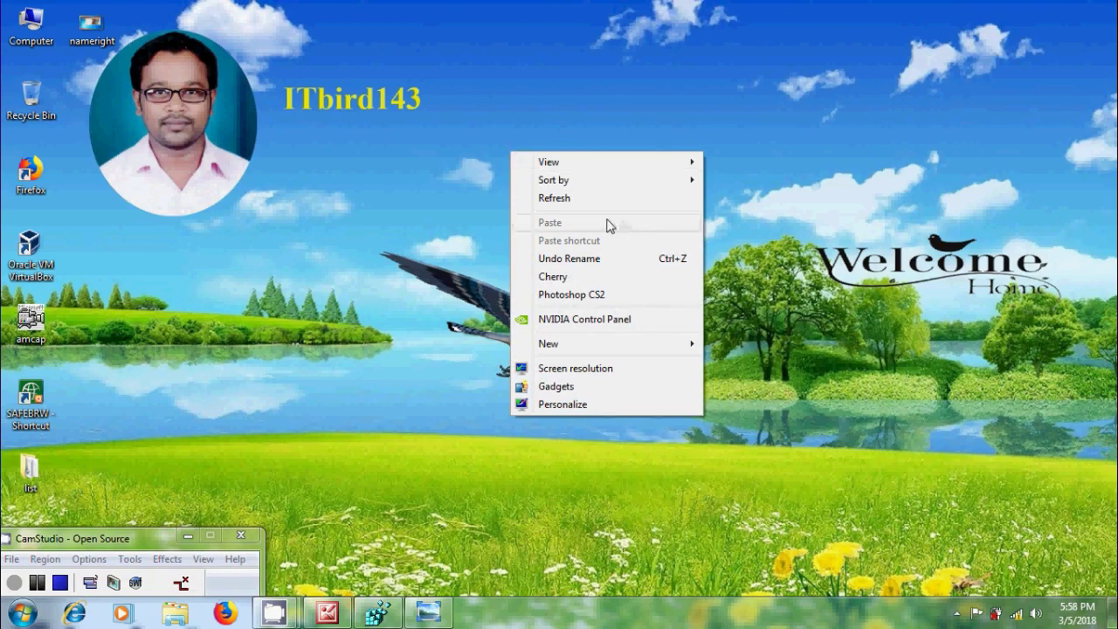
pyautogui.click(595, 278)
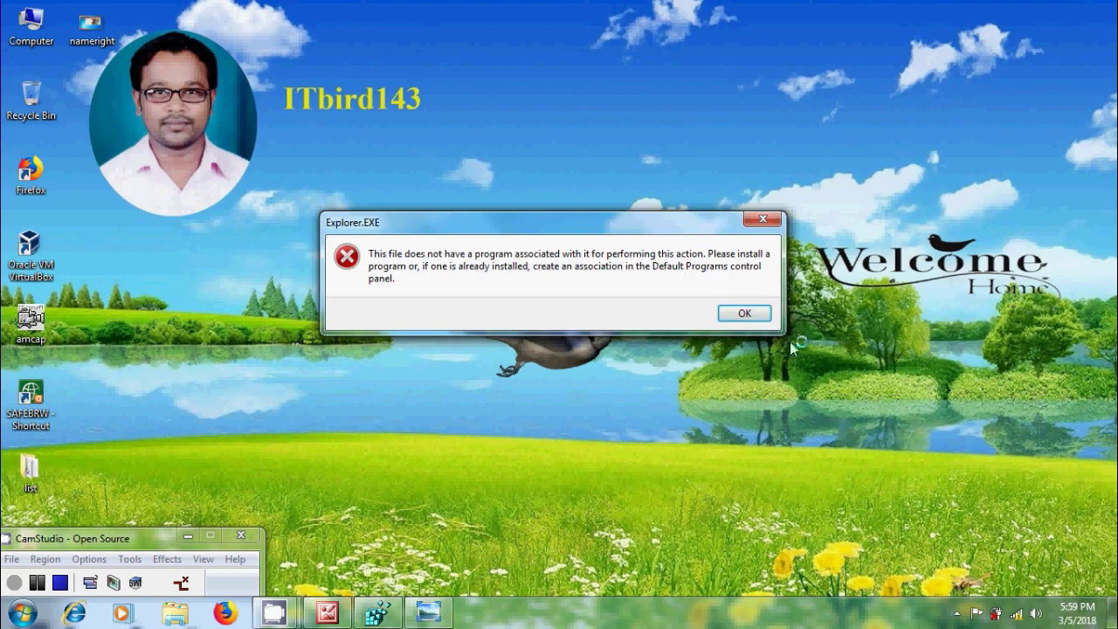
pyautogui.click(745, 312)
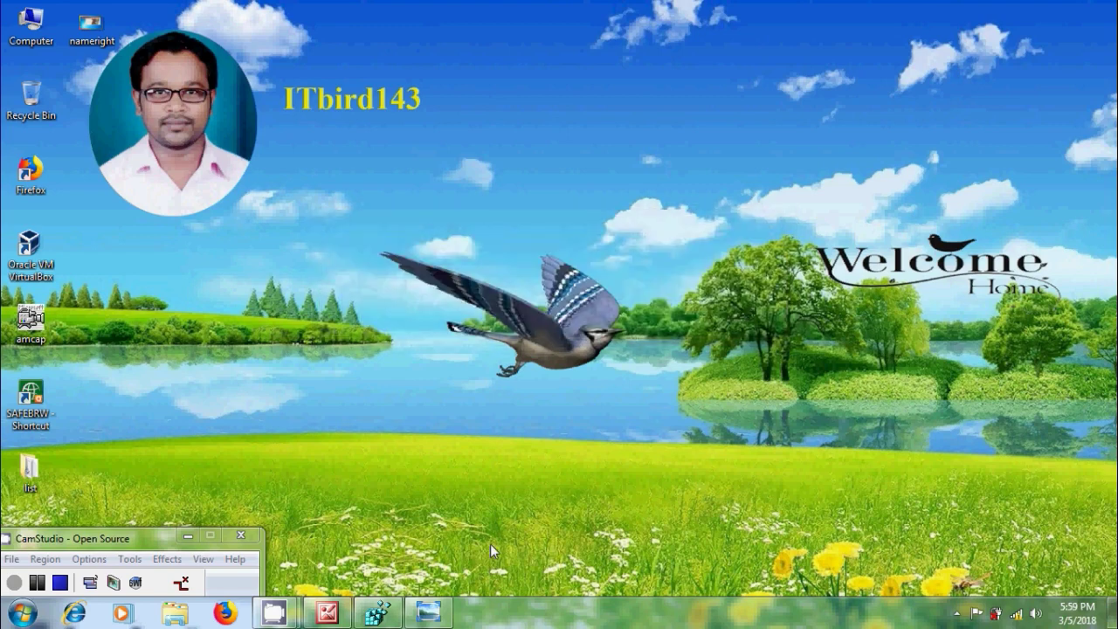
pyautogui.click(327, 611)
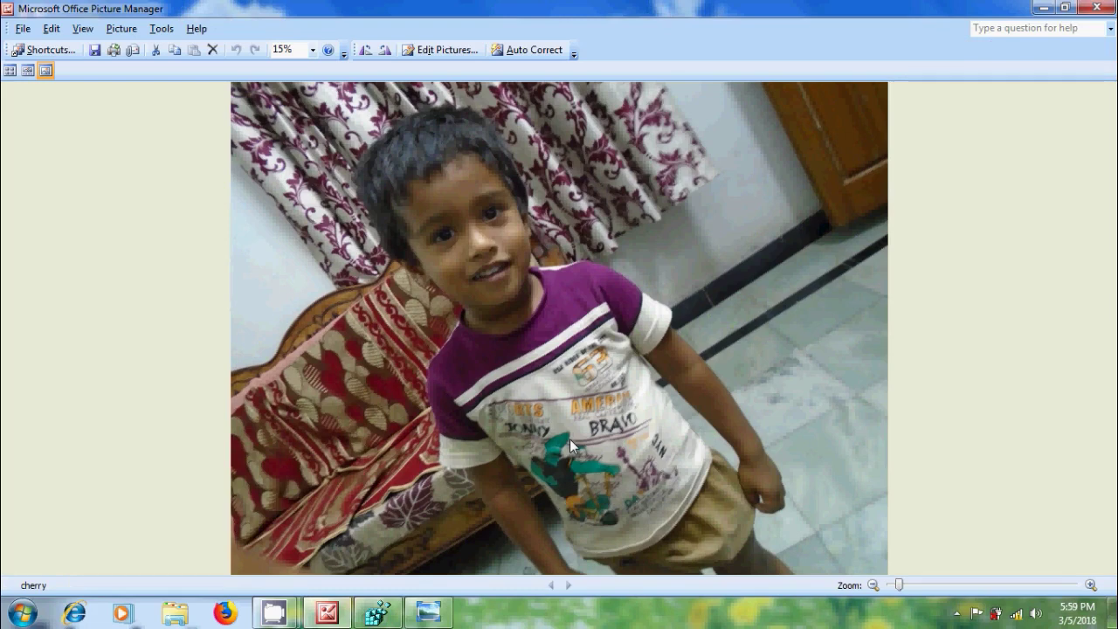
# Switch back to the Registry Editor and create a subkey named command under the Cherry key.
pyautogui.click(377, 617)
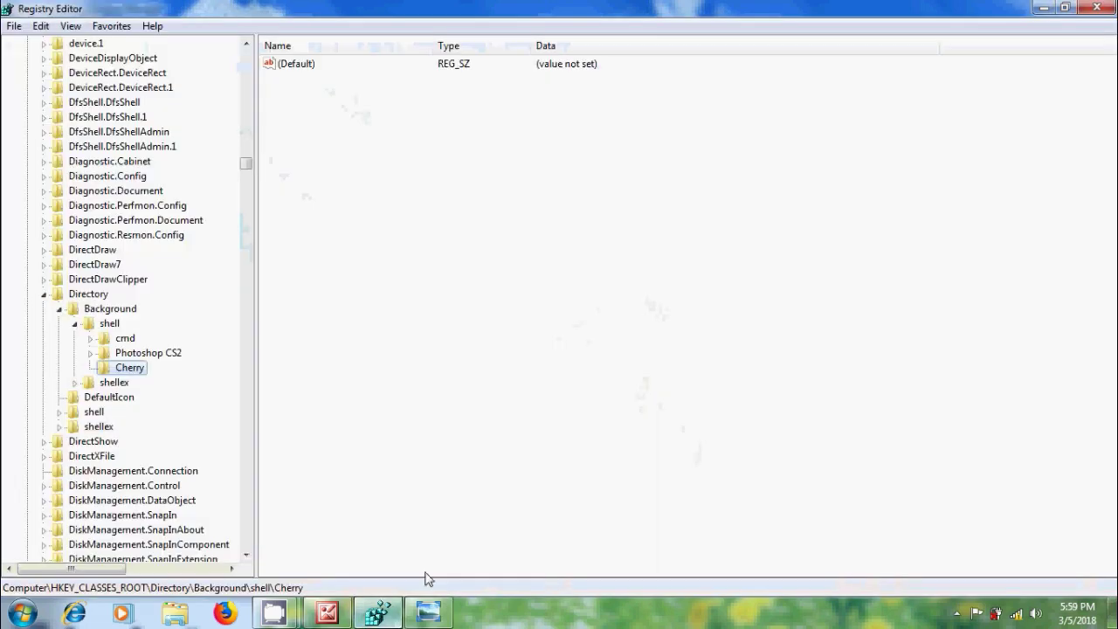
pyautogui.rightClick(137, 374)
pyautogui.moveTo(214, 400)
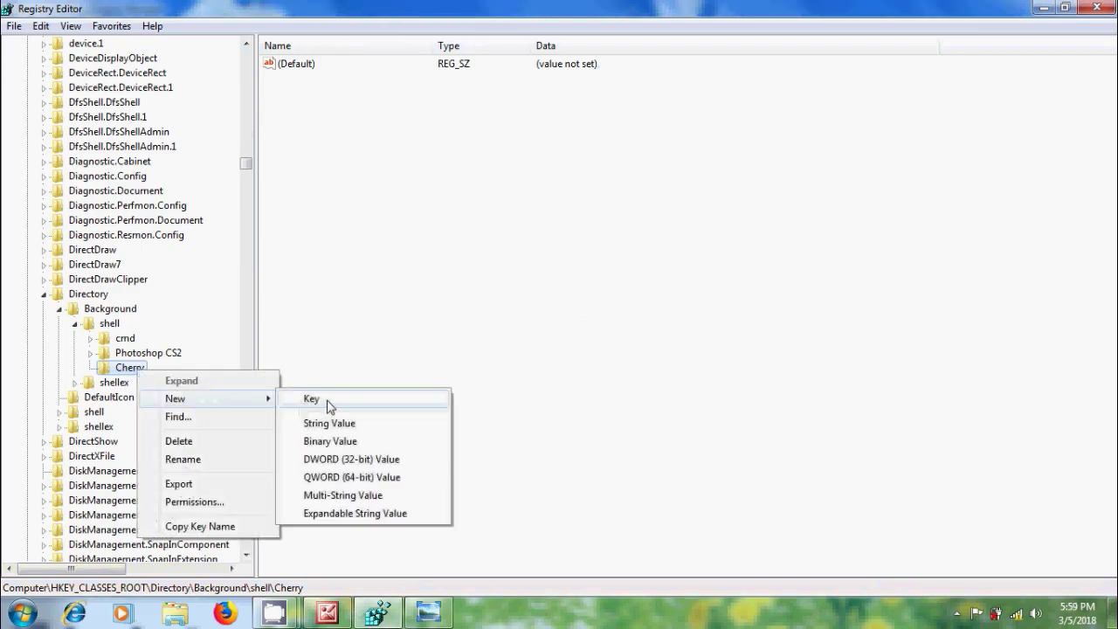
pyautogui.click(330, 402)
pyautogui.write('command')
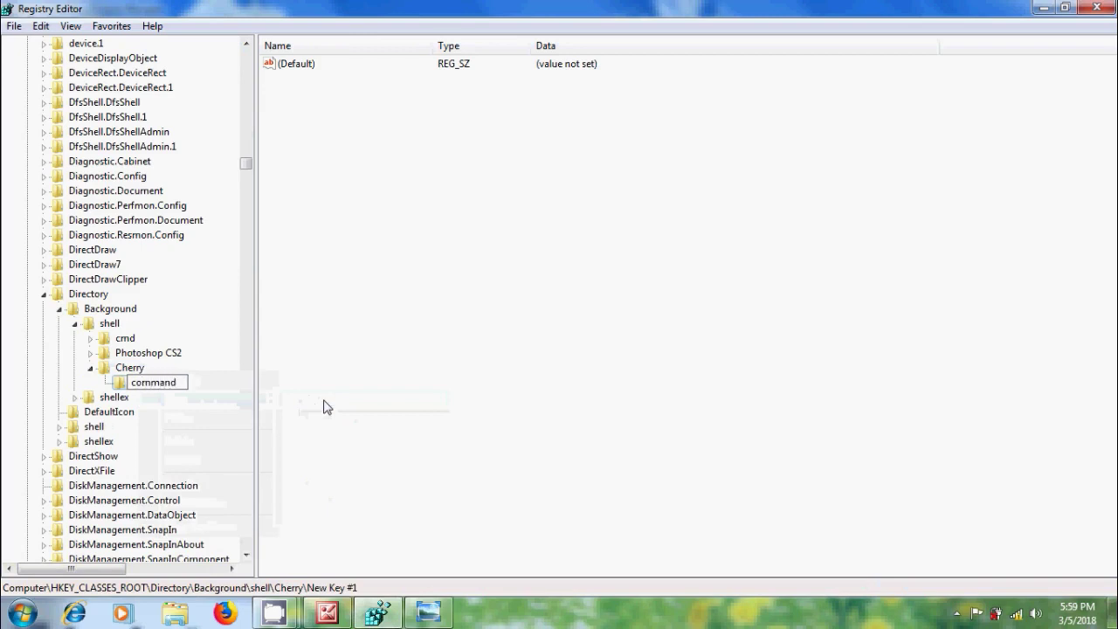
pyautogui.press('Return')
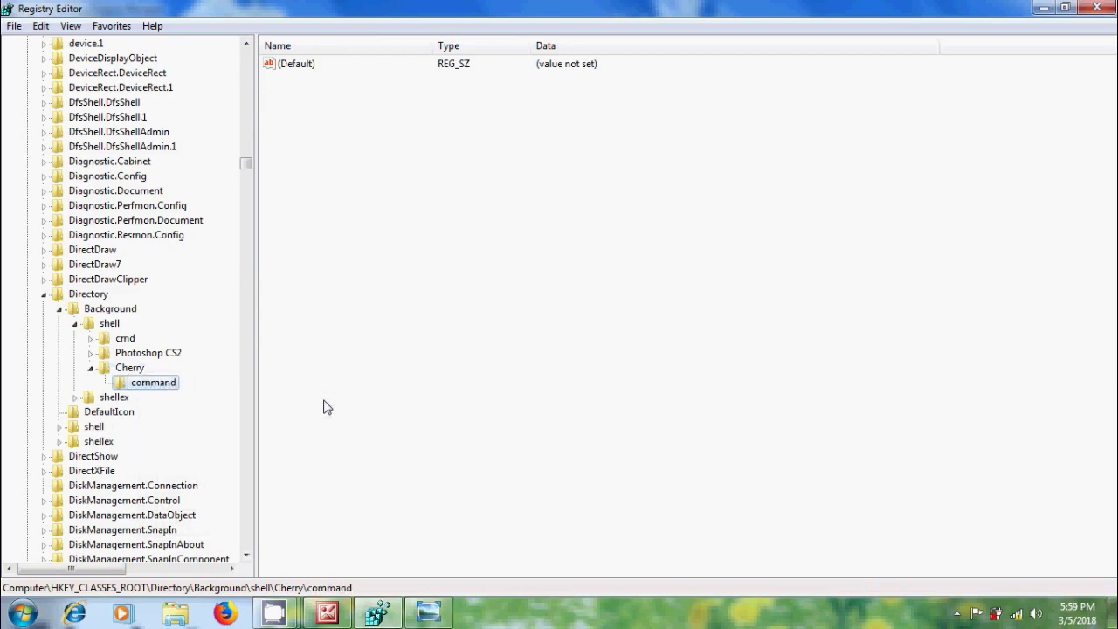
# Open the command key's default value for editing and browse to C:\Program Files (x86)\Microsoft Office\Office12 in Windows Explorer.
pyautogui.doubleClick(307, 68)
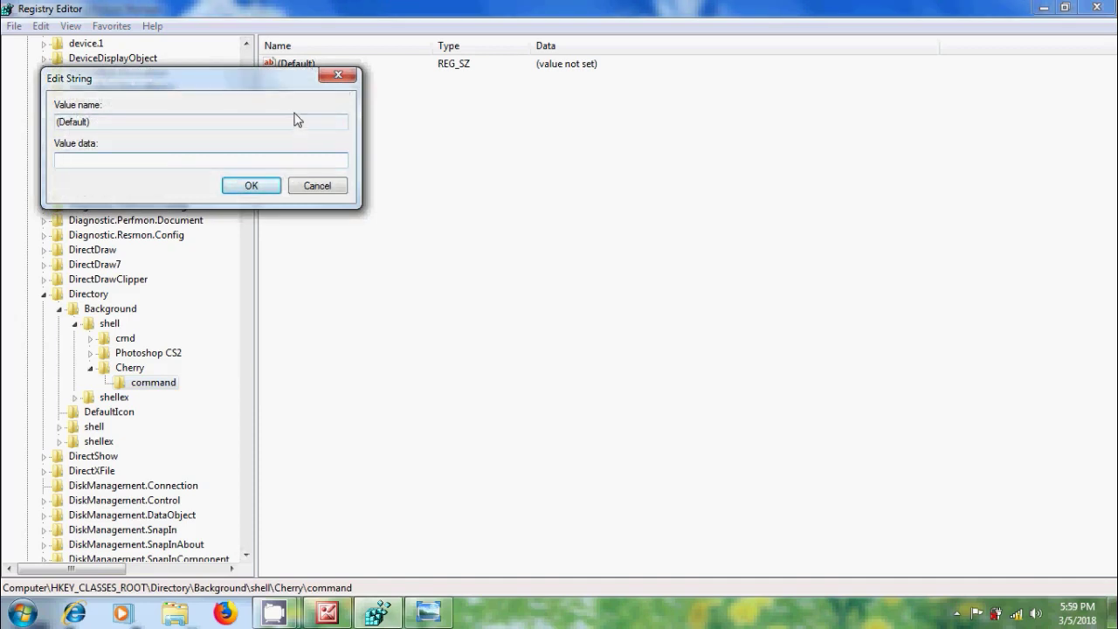
pyautogui.click(24, 612)
pyautogui.click(298, 398)
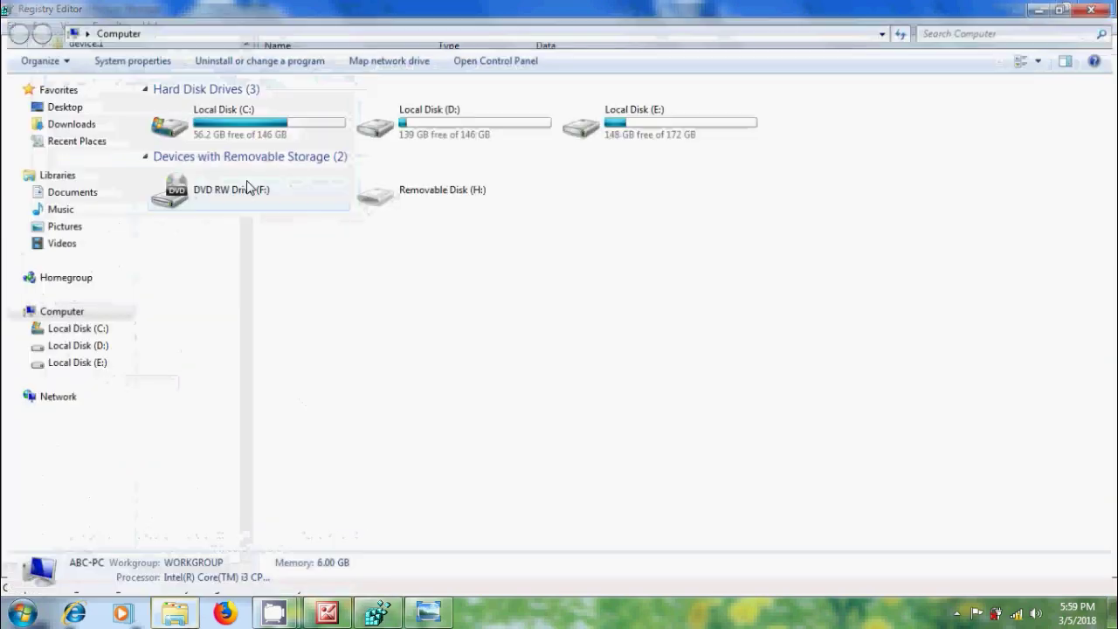
pyautogui.doubleClick(265, 119)
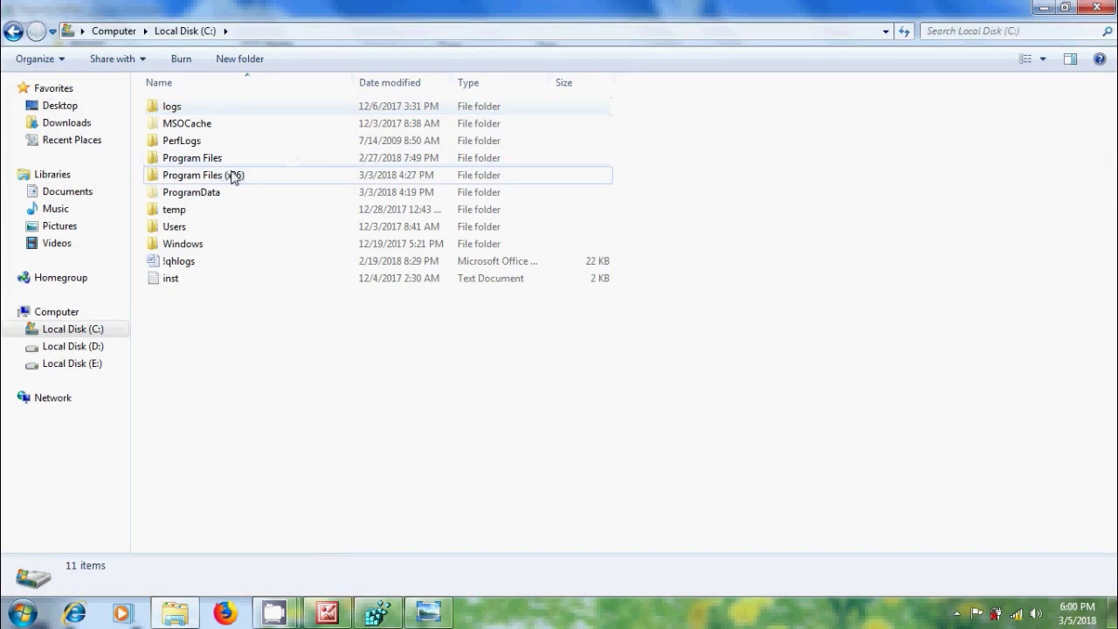
pyautogui.doubleClick(268, 179)
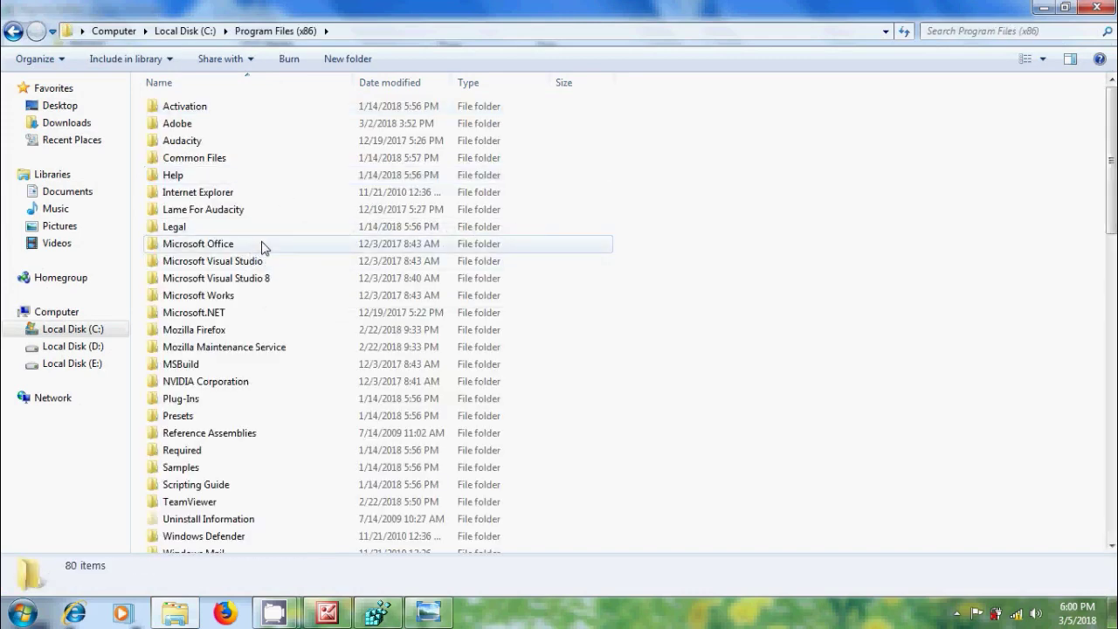
pyautogui.doubleClick(264, 244)
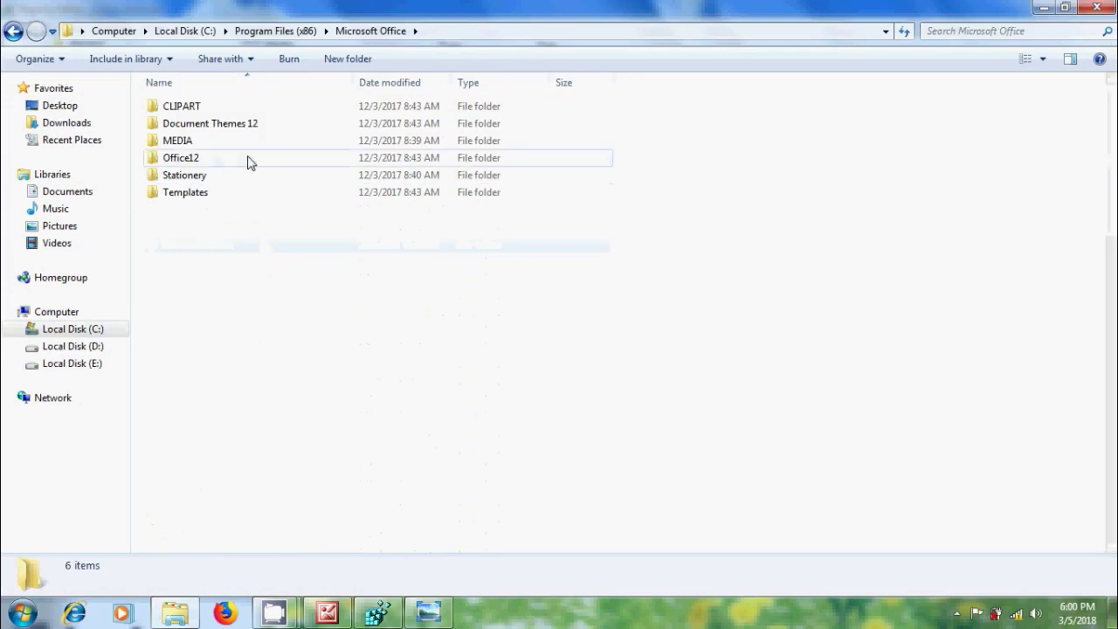
pyautogui.doubleClick(247, 159)
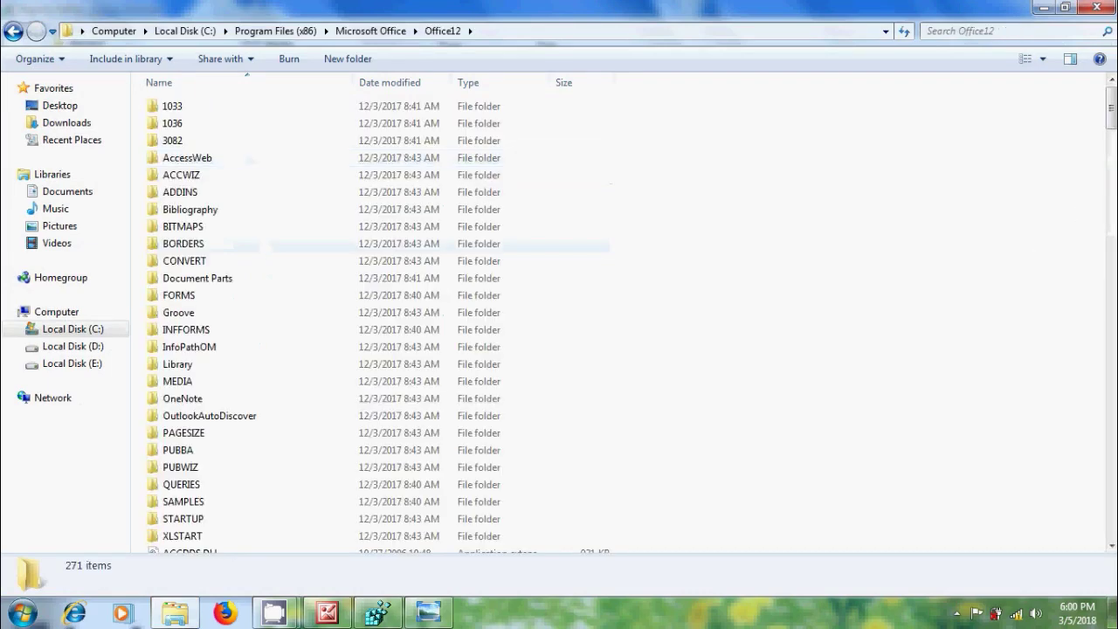
# Find the OIS application in the Office12 folder and launch it to check which program it is, closing it again.
pyautogui.moveTo(1111, 108); pyautogui.dragTo(1111, 383)
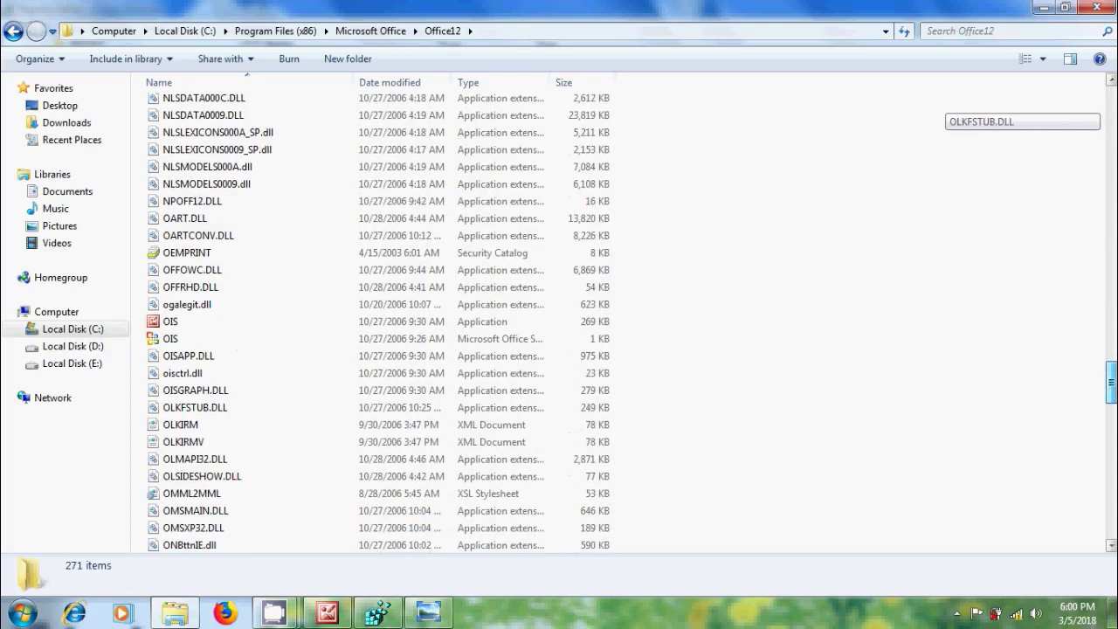
pyautogui.click(217, 325)
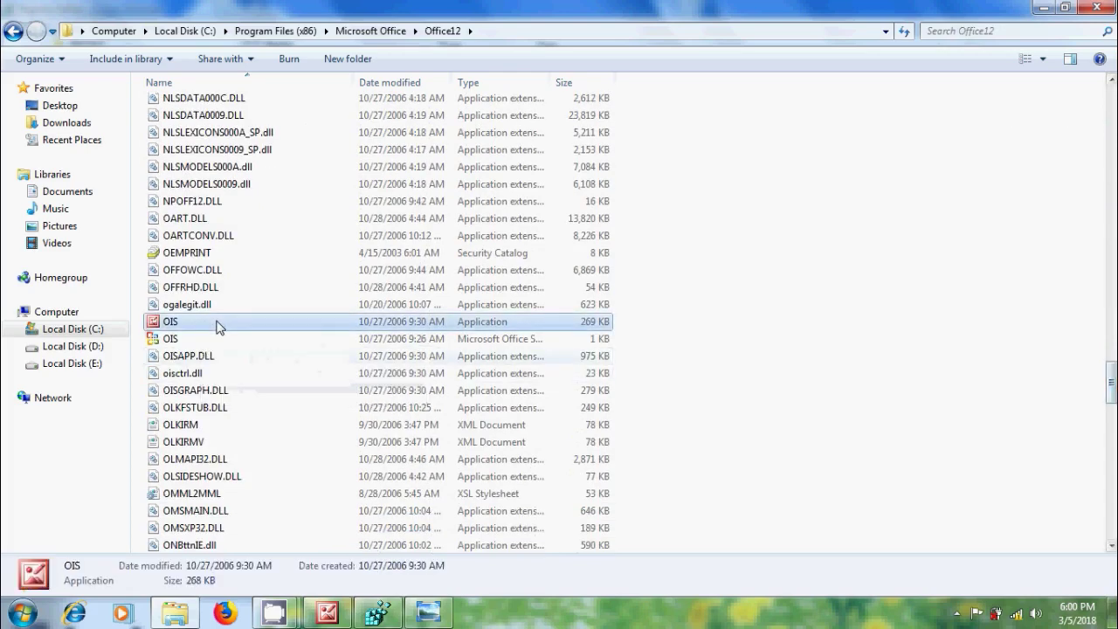
pyautogui.rightClick(217, 325)
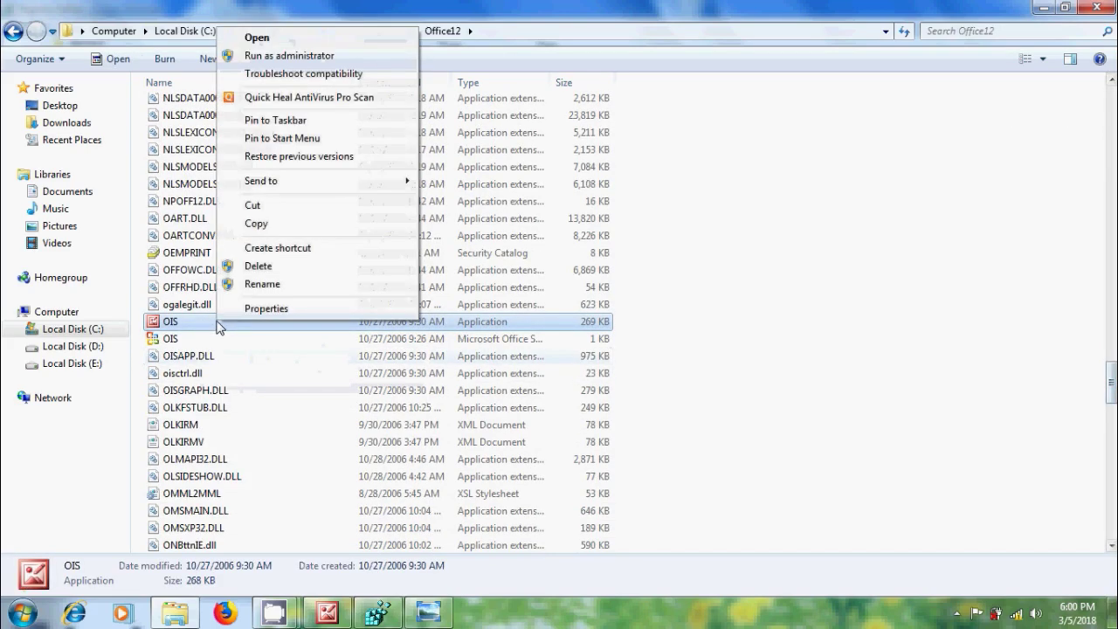
pyautogui.click(299, 39)
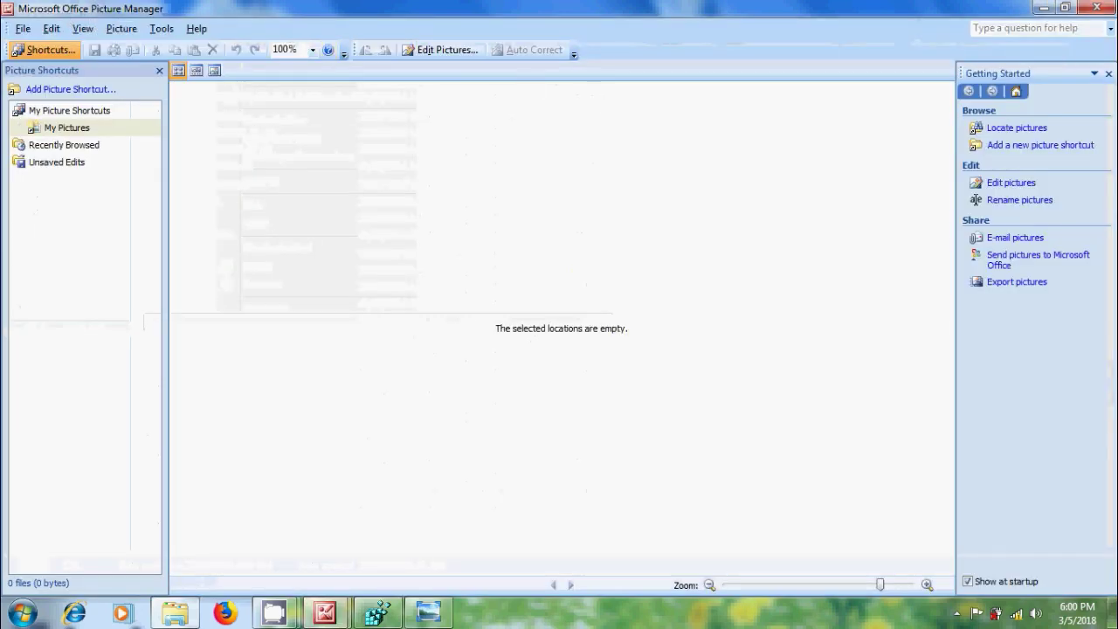
pyautogui.click(1097, 8)
# Copy the Office12 folder path and enter C:\Program Files (x86)\Microsoft Office\Office12\OIS.exe as the command key's default value data.
pyautogui.click(632, 36)
pyautogui.hotkey('ctrl', 'c')
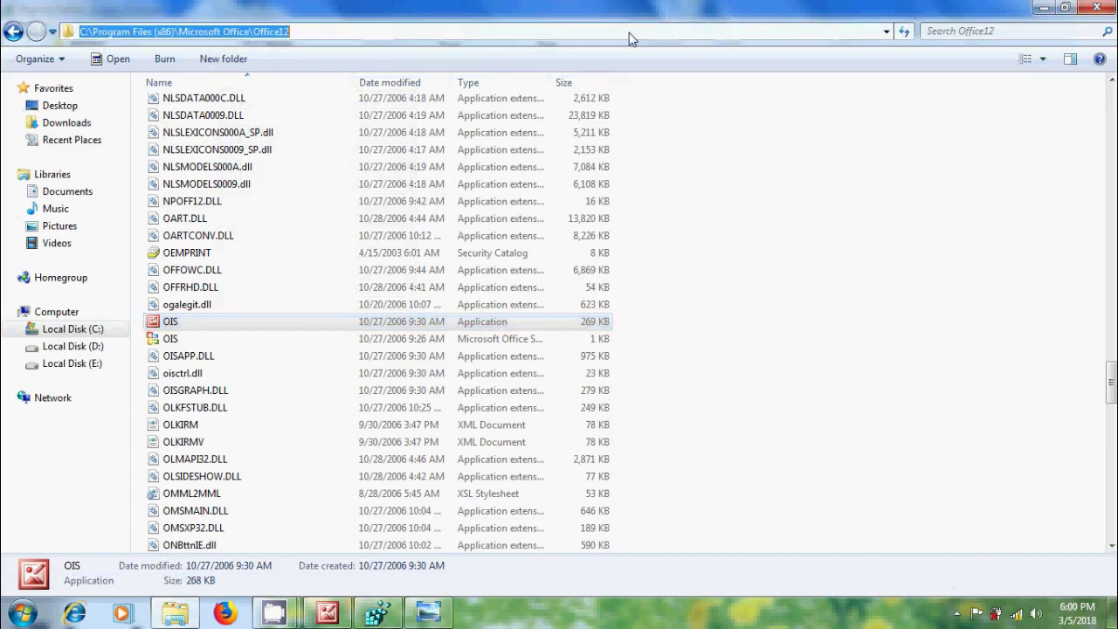
pyautogui.click(377, 612)
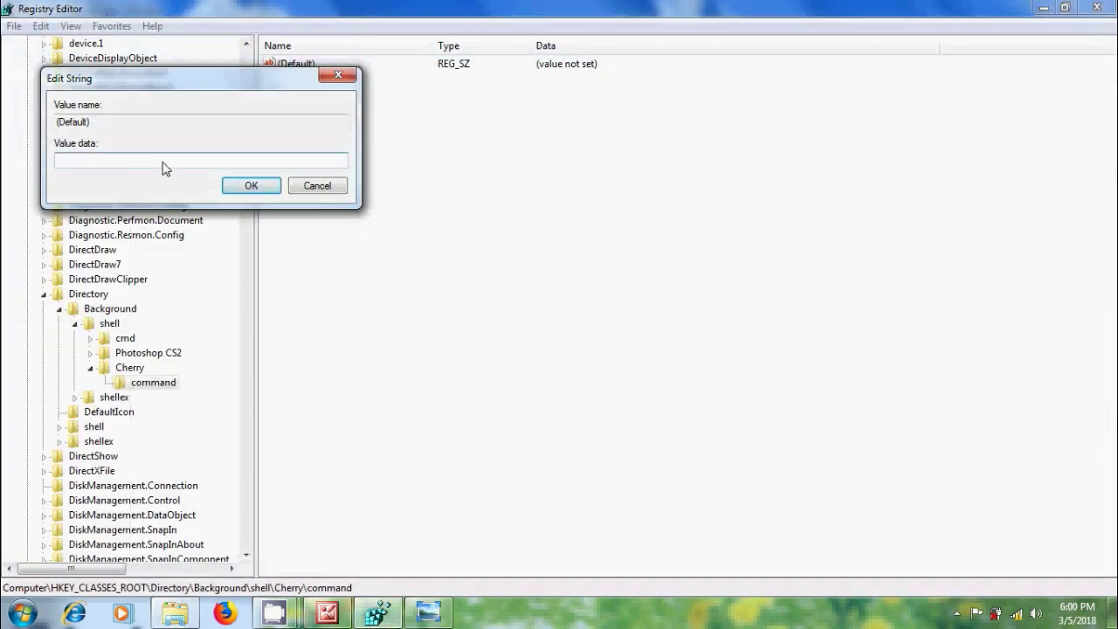
pyautogui.hotkey('ctrl', 'v')
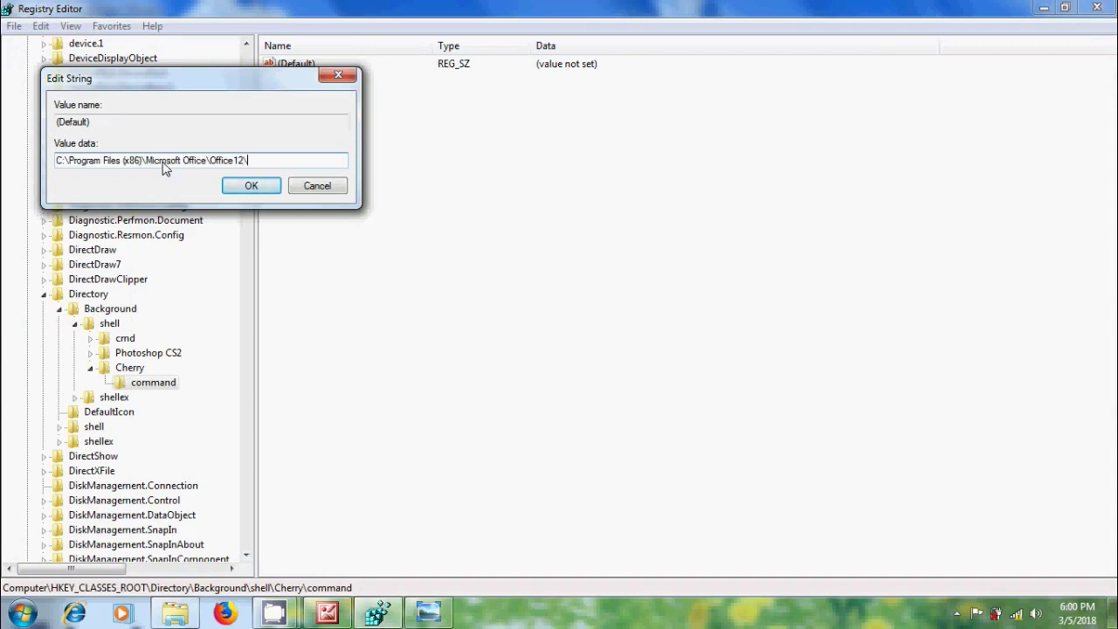
pyautogui.write('\\OIS.exe')
# Browse to the copydata folder on Local Disk (D:) in Windows Explorer and copy its path, D:\copydata.
pyautogui.click(24, 614)
pyautogui.click(265, 401)
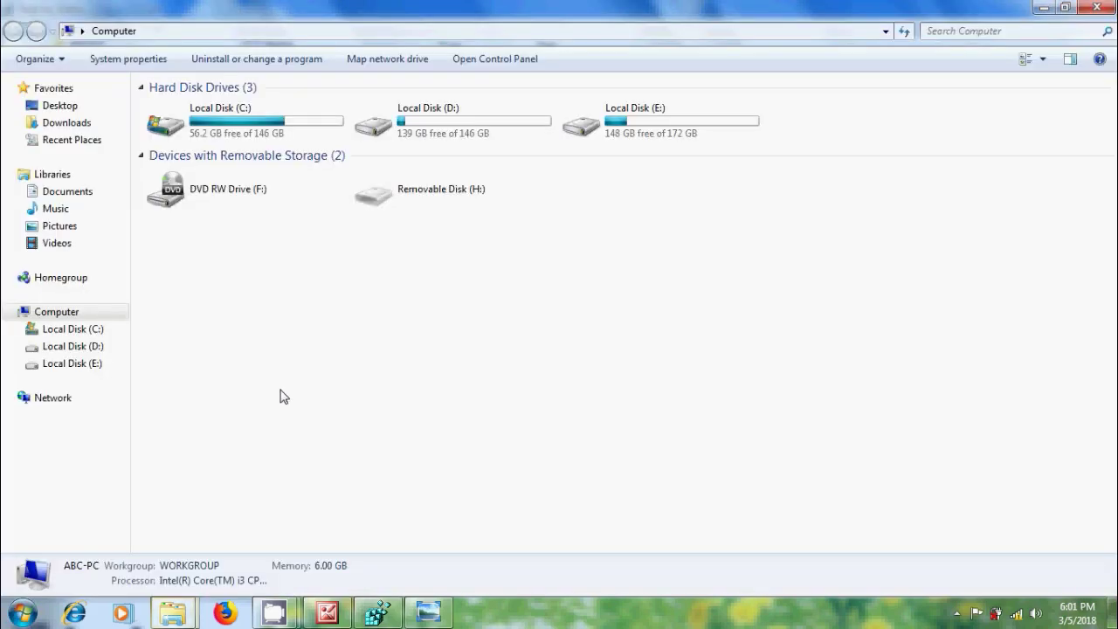
pyautogui.doubleClick(469, 131)
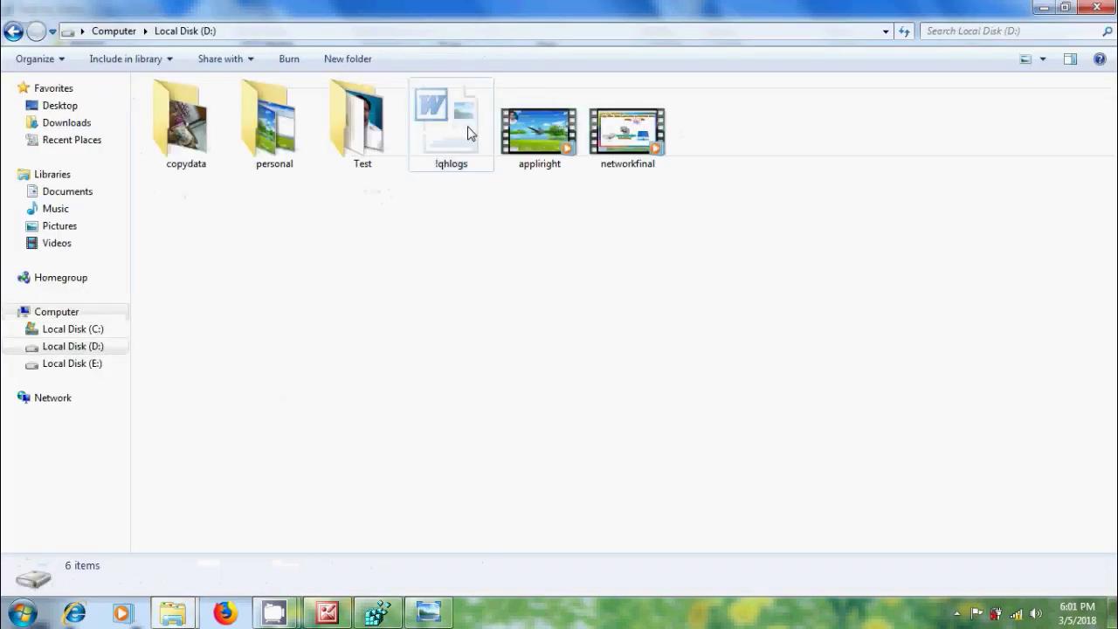
pyautogui.doubleClick(217, 165)
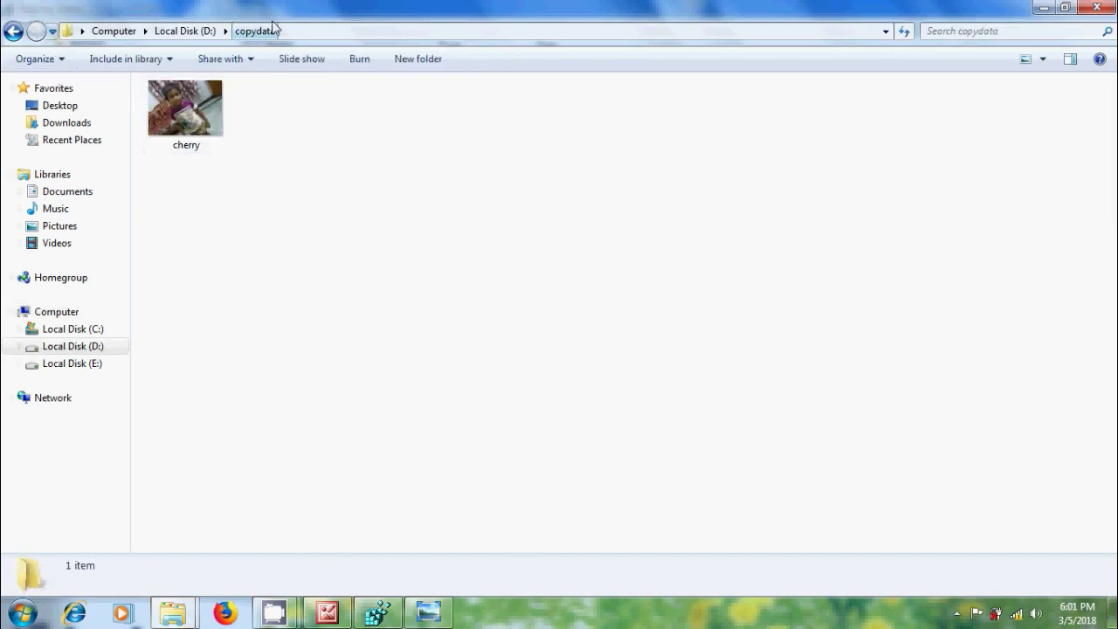
pyautogui.click(312, 36)
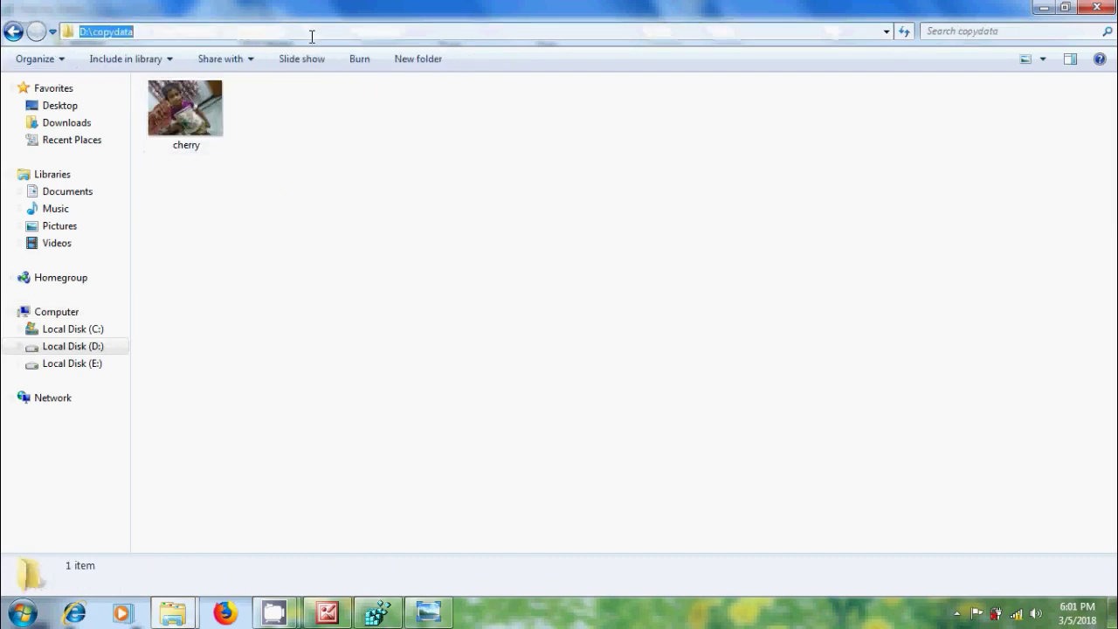
# Back in the Registry Editor, append D:\copydata\cherry.jpg after OIS.exe, separated by a space, in the command key's default value data and save it.
pyautogui.click(378, 611)
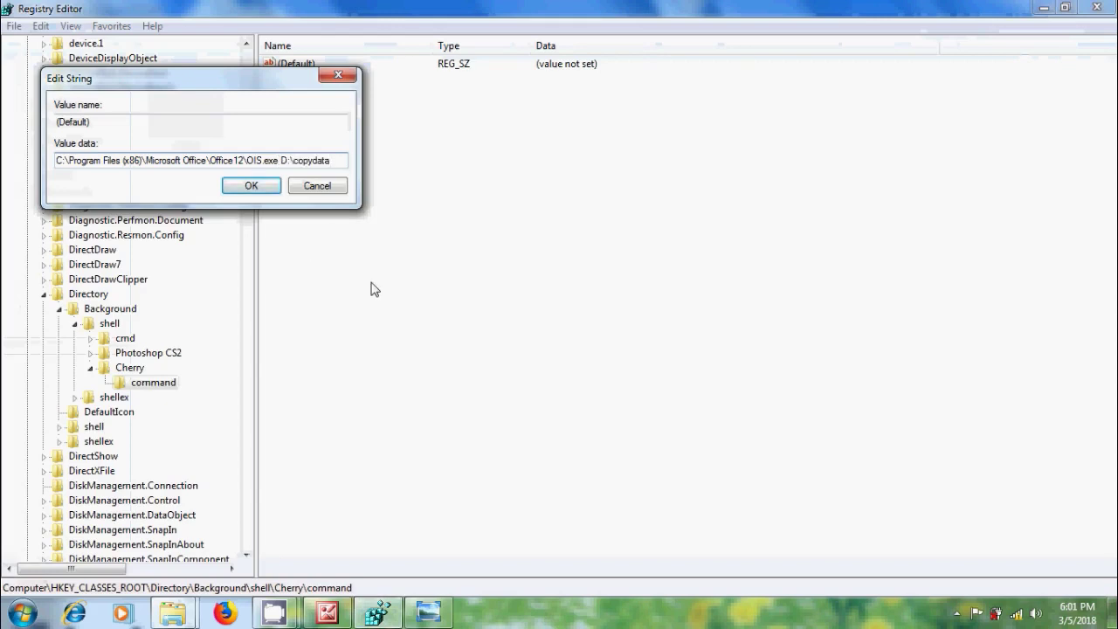
pyautogui.write('\\c')
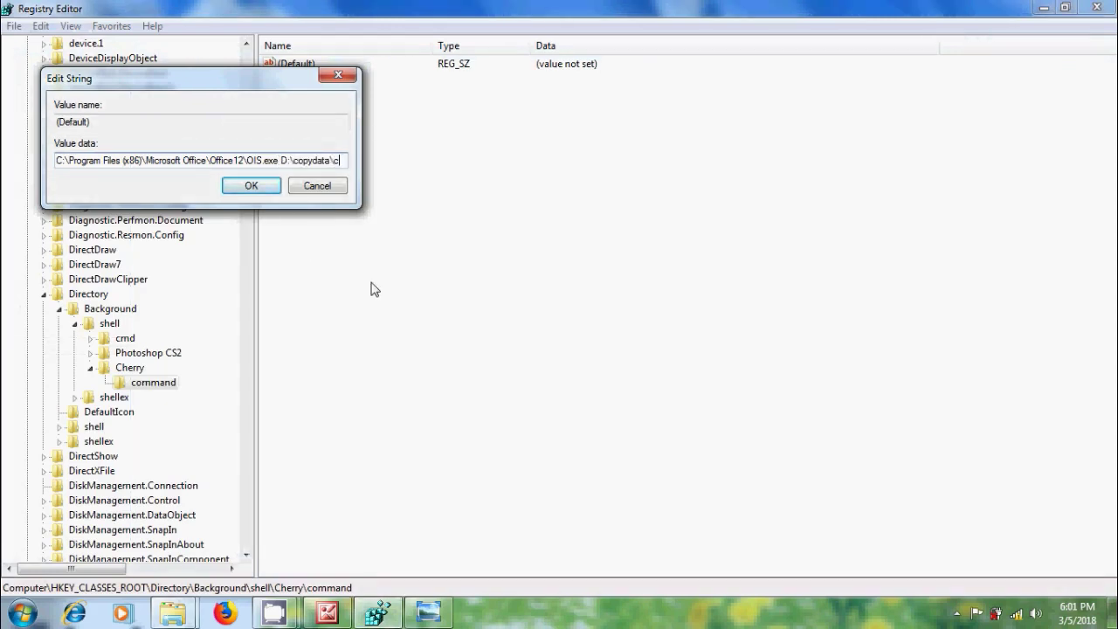
pyautogui.write('herry')
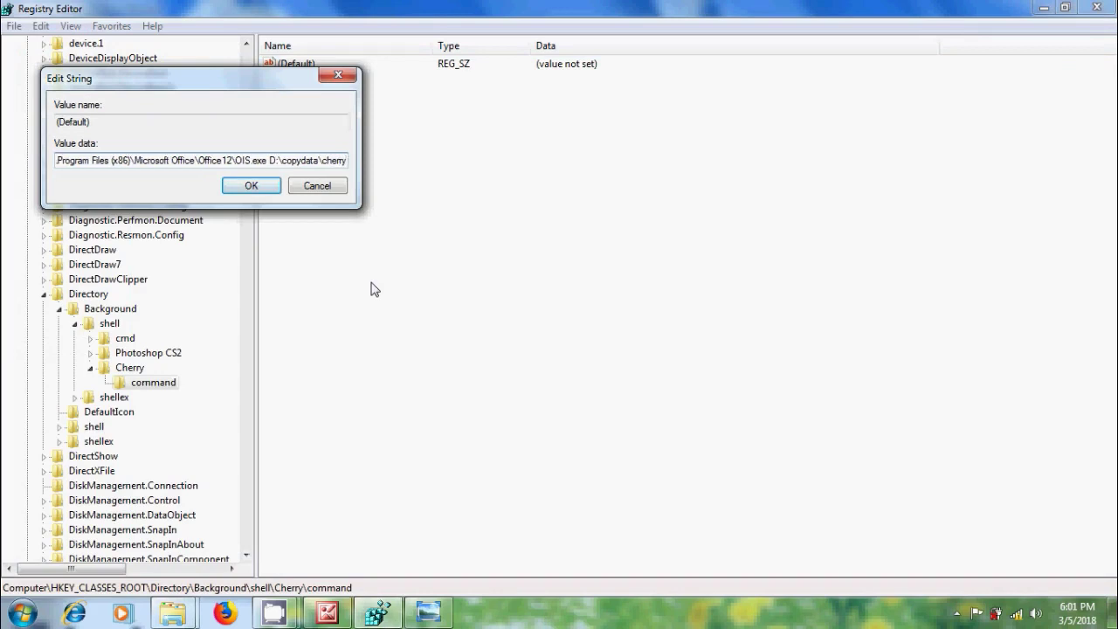
pyautogui.write('.jp')
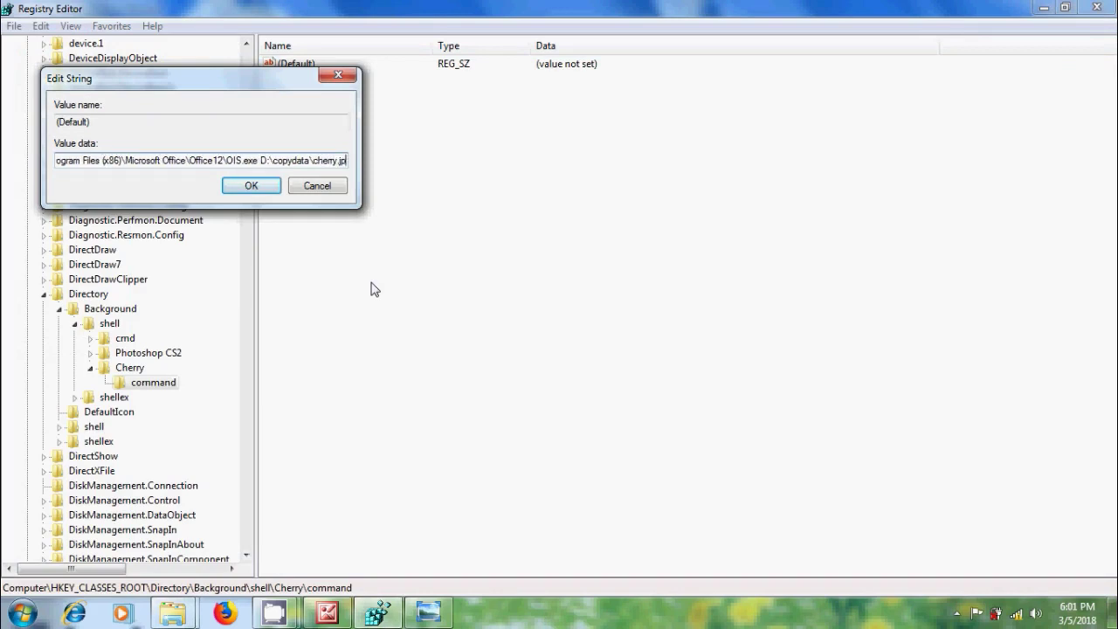
pyautogui.write('g')
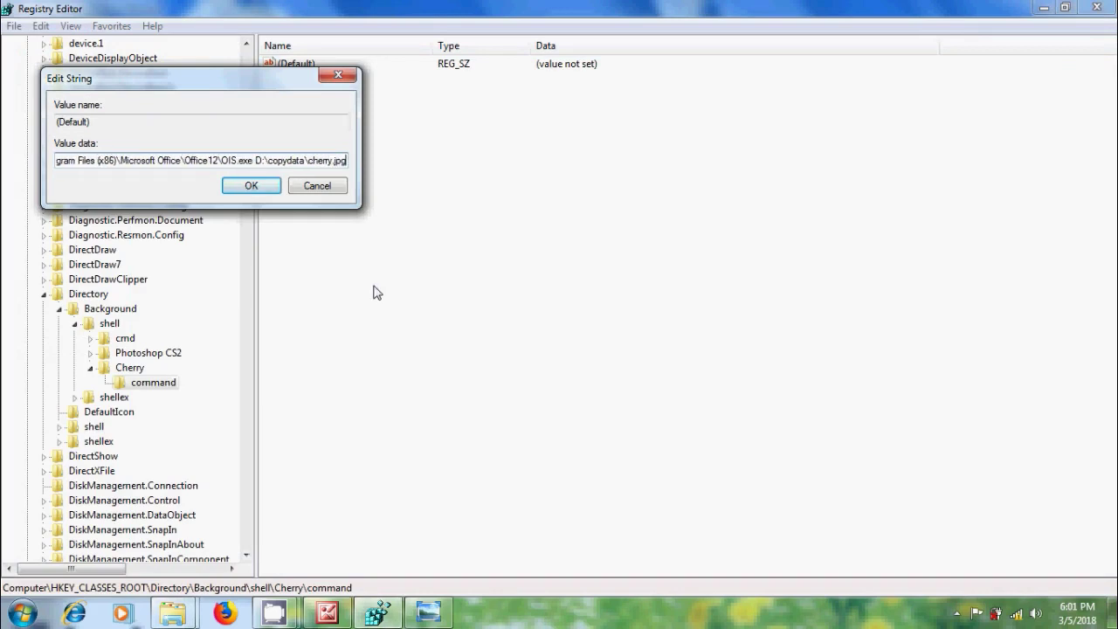
pyautogui.click(262, 188)
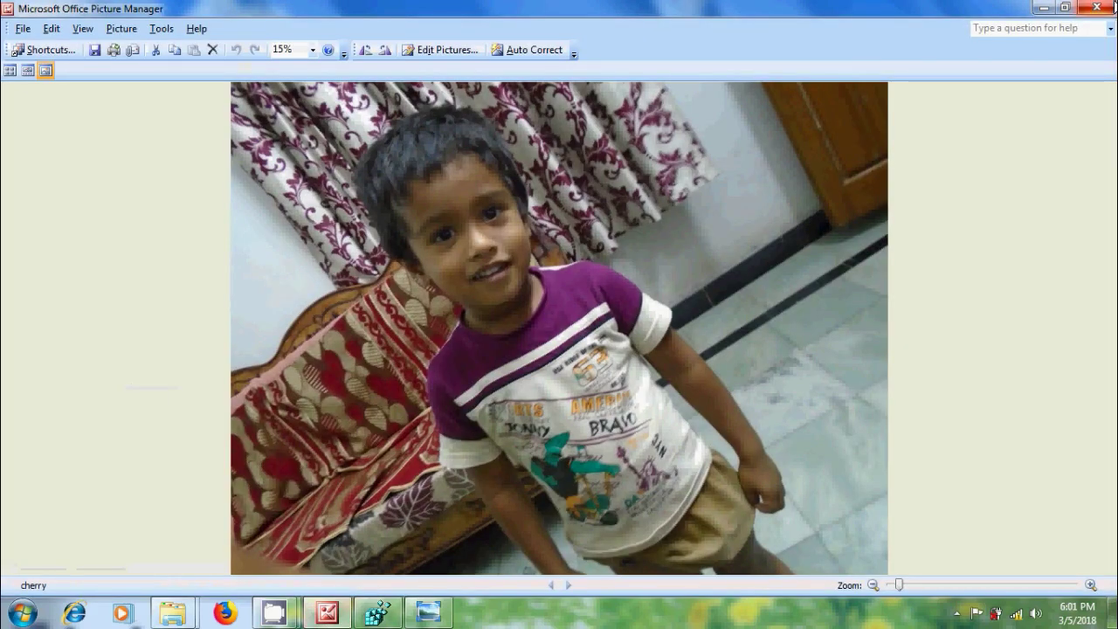
# Clear the open windows from the desktop and run the Cherry entry from the desktop context menu to test it.
pyautogui.click(1097, 6)
pyautogui.click(1041, 7)
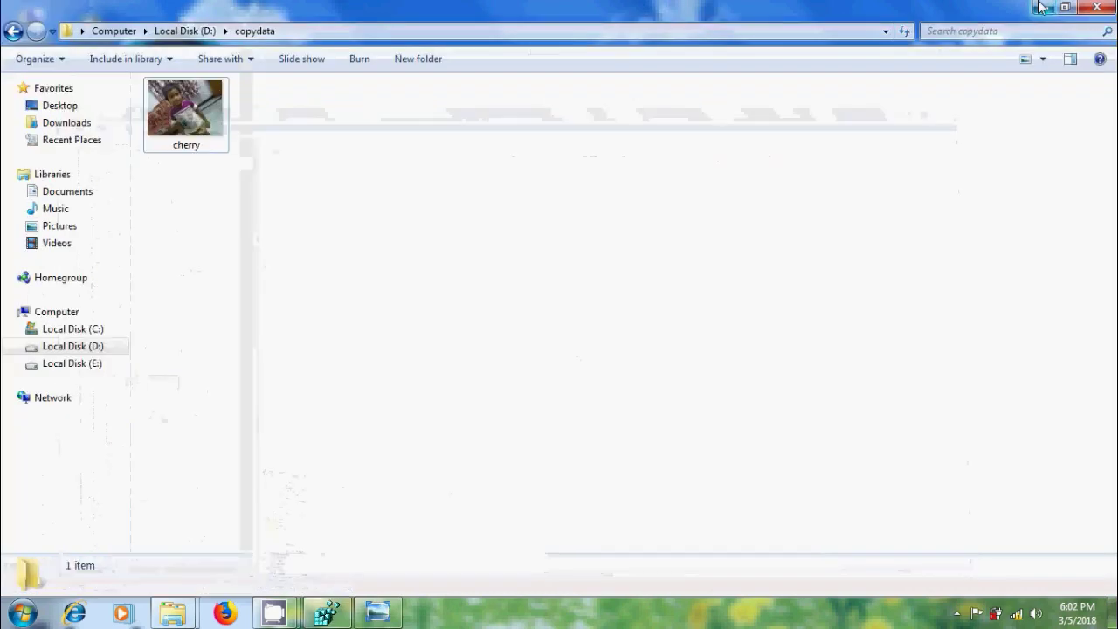
pyautogui.click(1040, 7)
pyautogui.rightClick(552, 138)
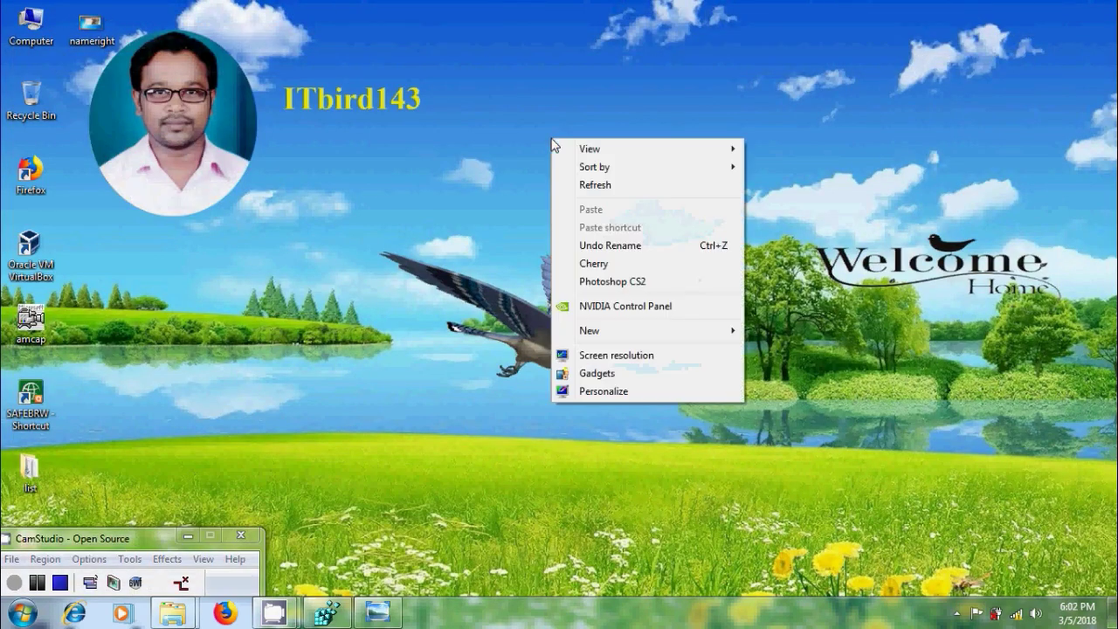
pyautogui.click(612, 267)
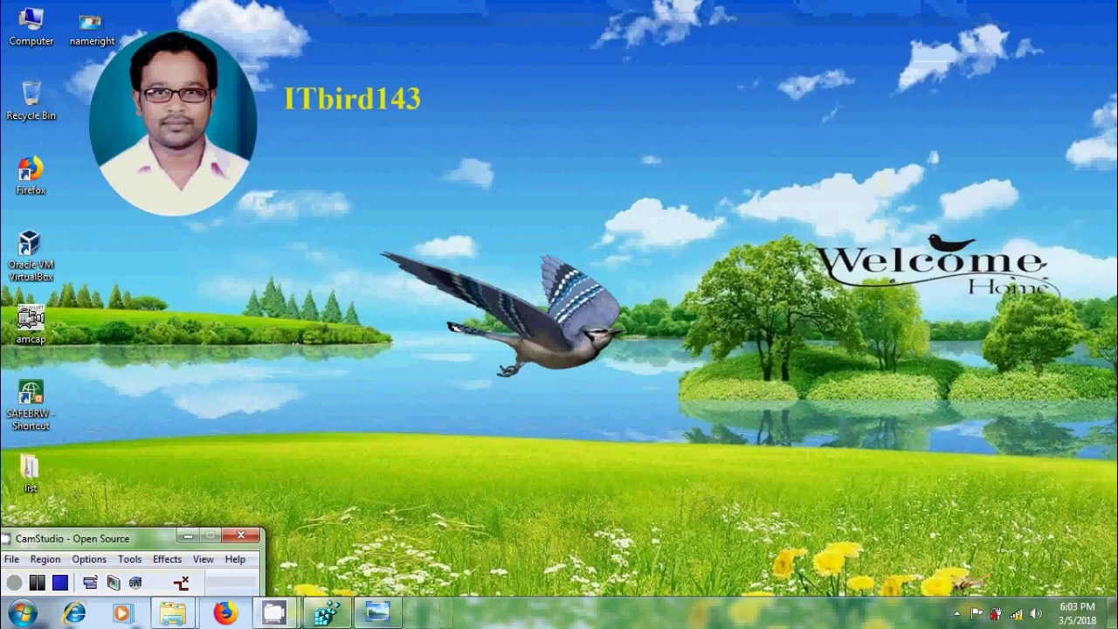
# Bring up the nameright image in Windows Photo Viewer for a look and minimize it again.
pyautogui.click(378, 614)
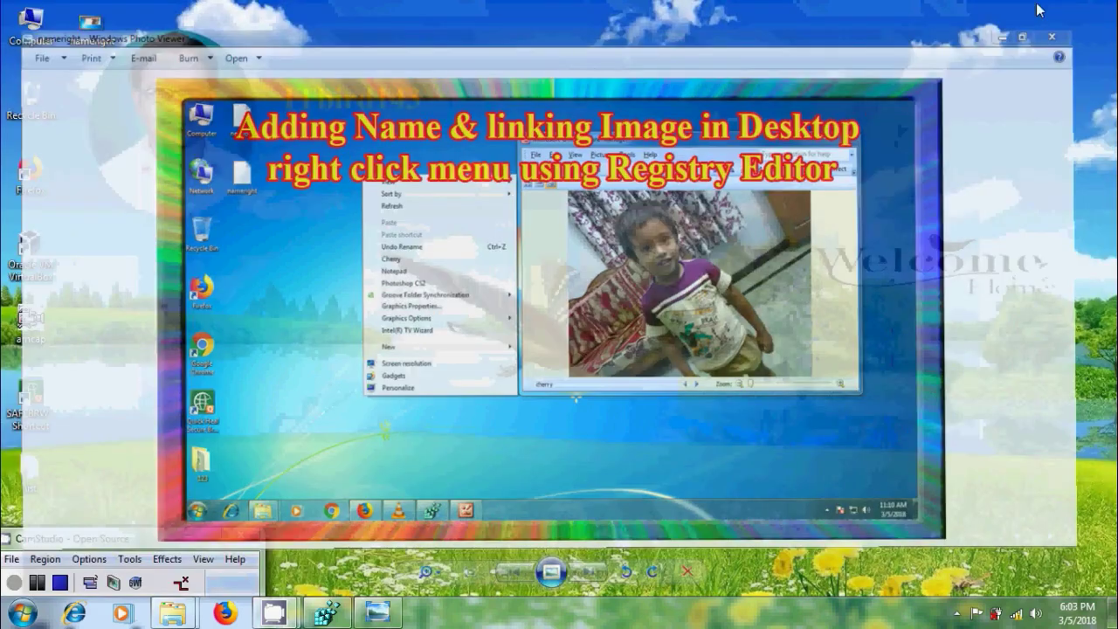
pyautogui.click(1043, 8)
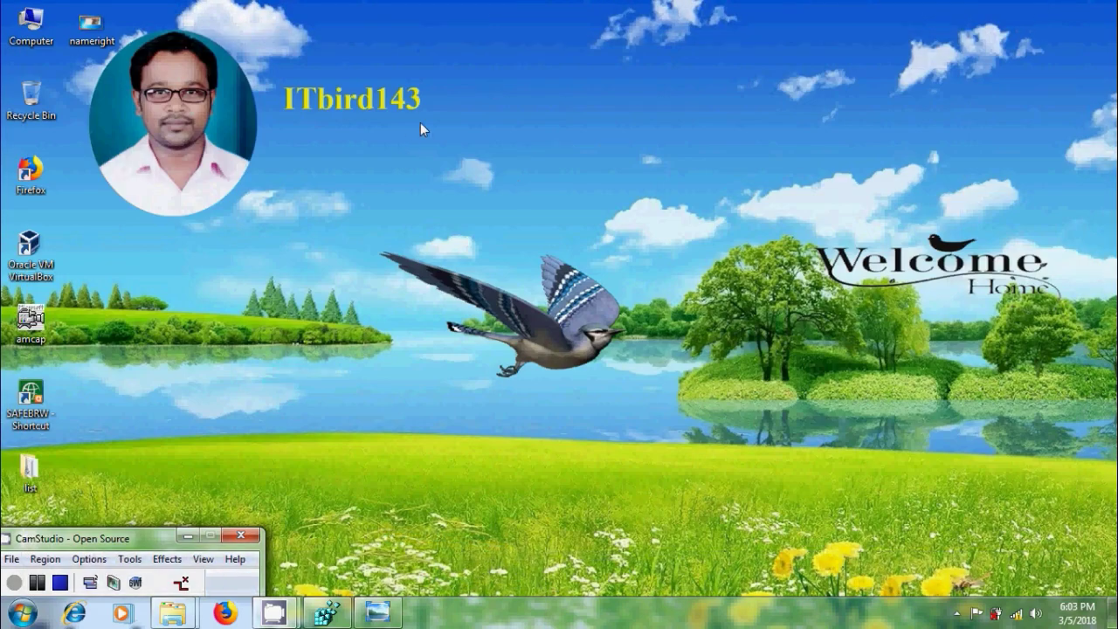